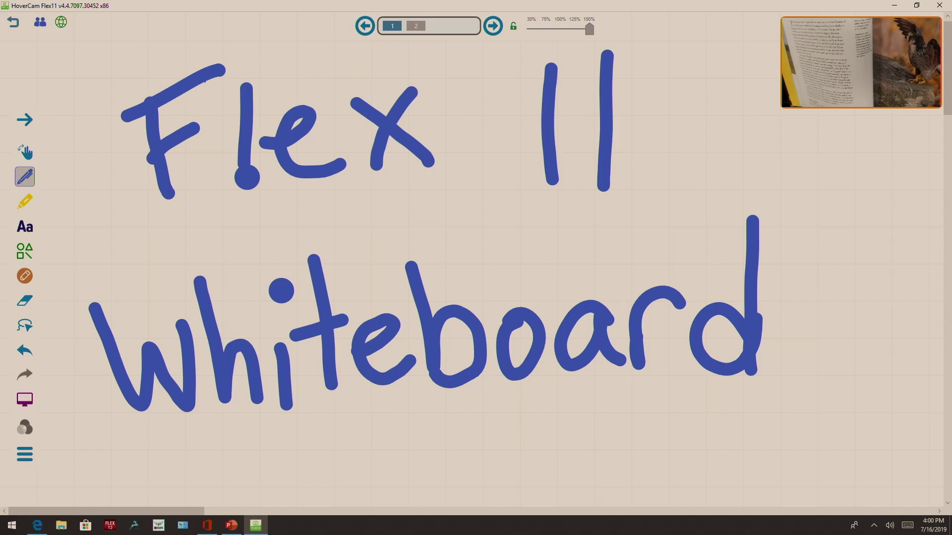
Leave the whiteboard for the live camera view and reopen the whiteboard.
left_click(13, 22)
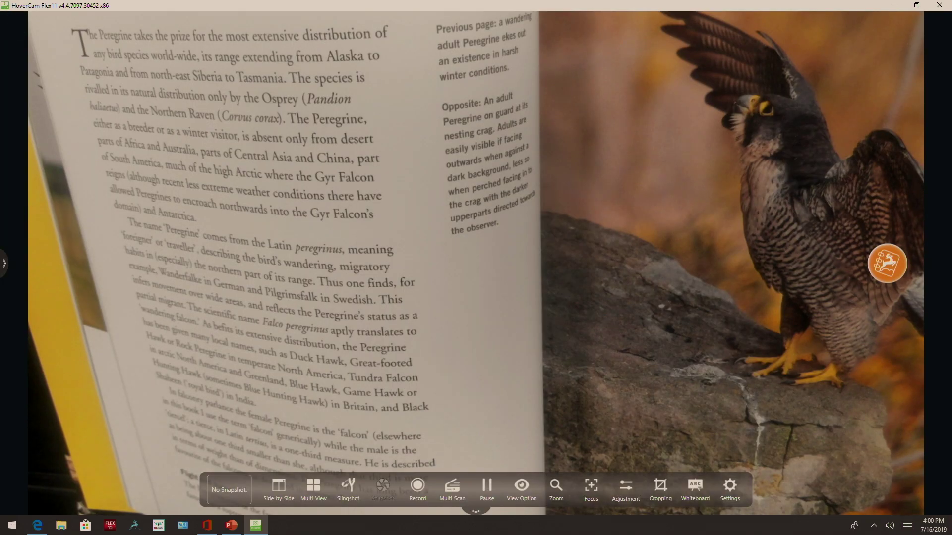
left_click(695, 488)
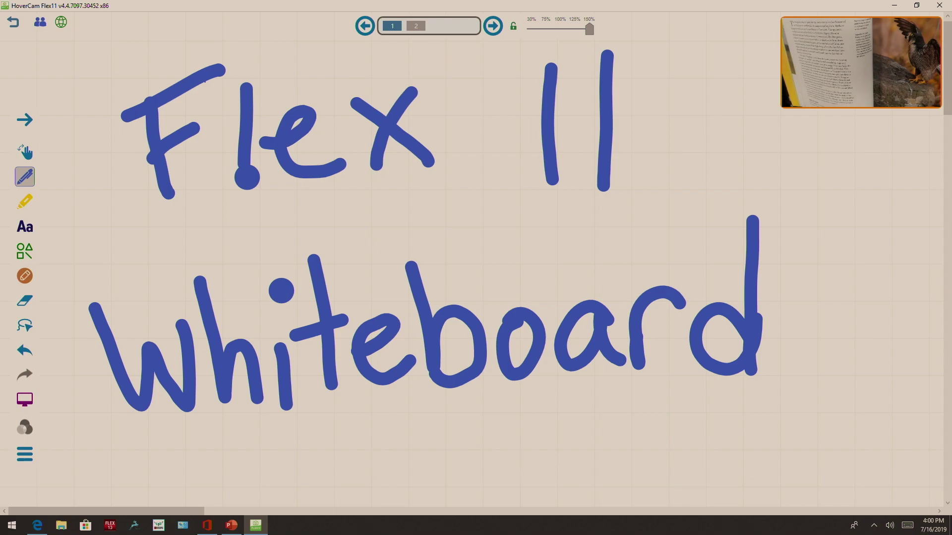
Switch the whiteboard into multi-user mode twice without duplicating the current pages, returning to single-user mode each time.
left_click(40, 22)
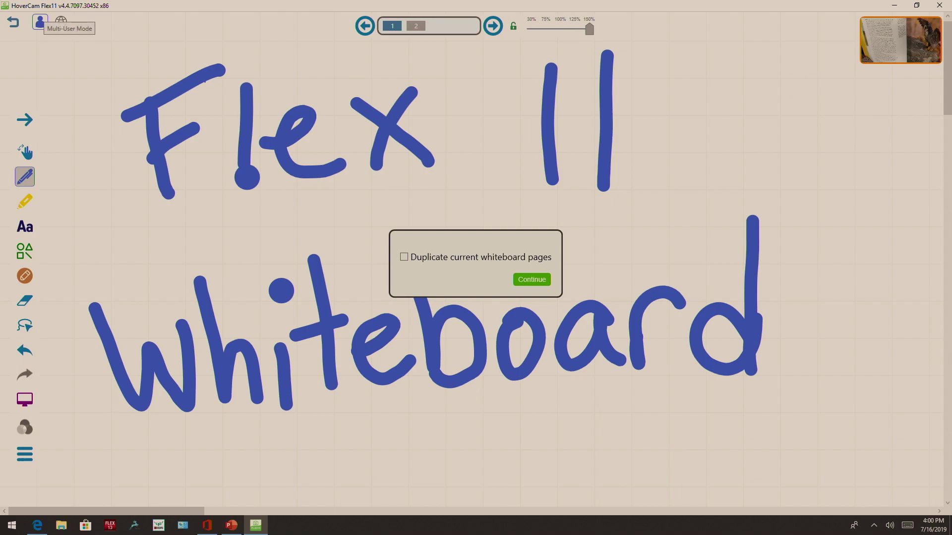
left_click(532, 279)
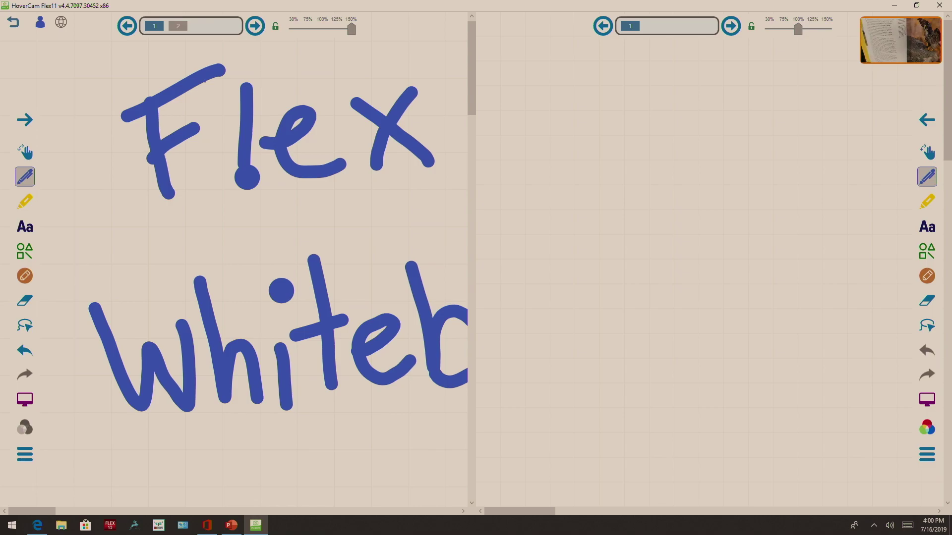
left_click(39, 22)
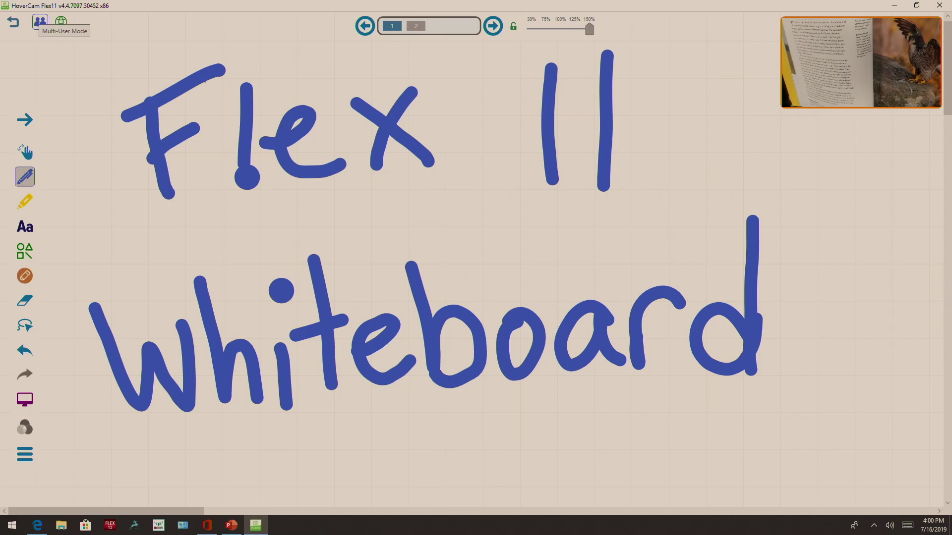
left_click(40, 22)
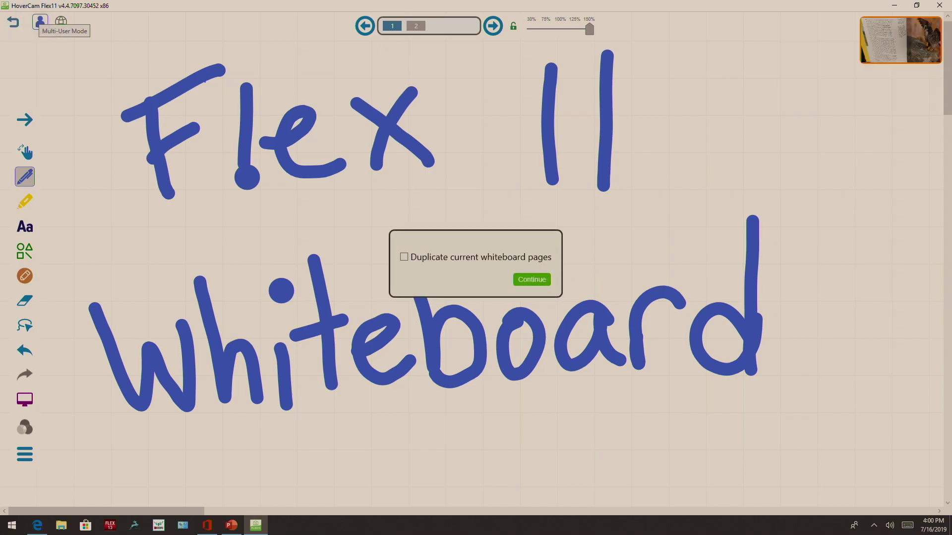
left_click(532, 280)
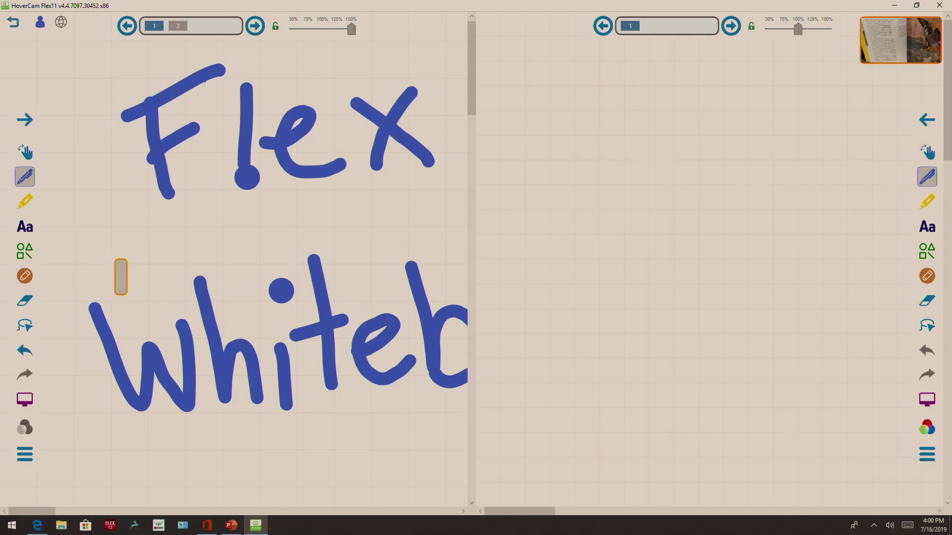
left_click(39, 21)
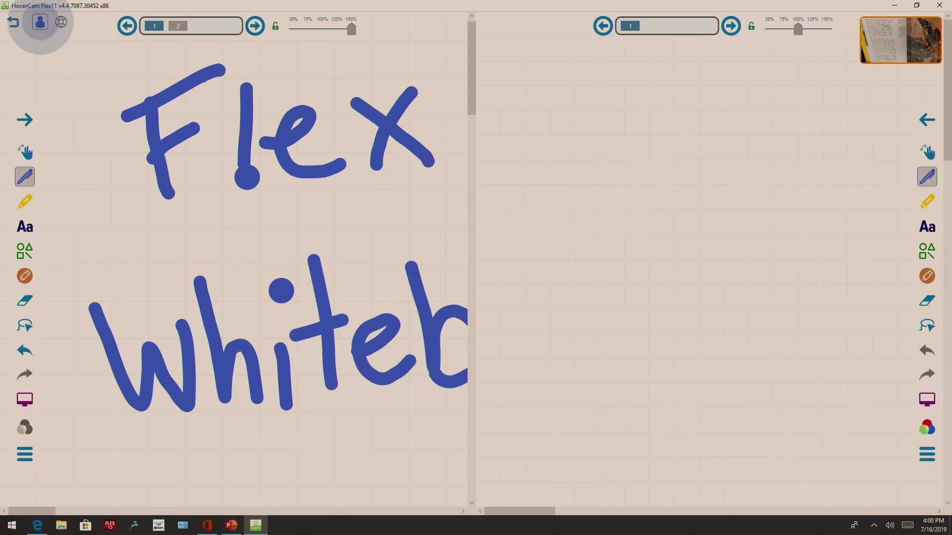
View hovercam.com in the whiteboard's built-in internet browser and close the browser.
left_click(61, 22)
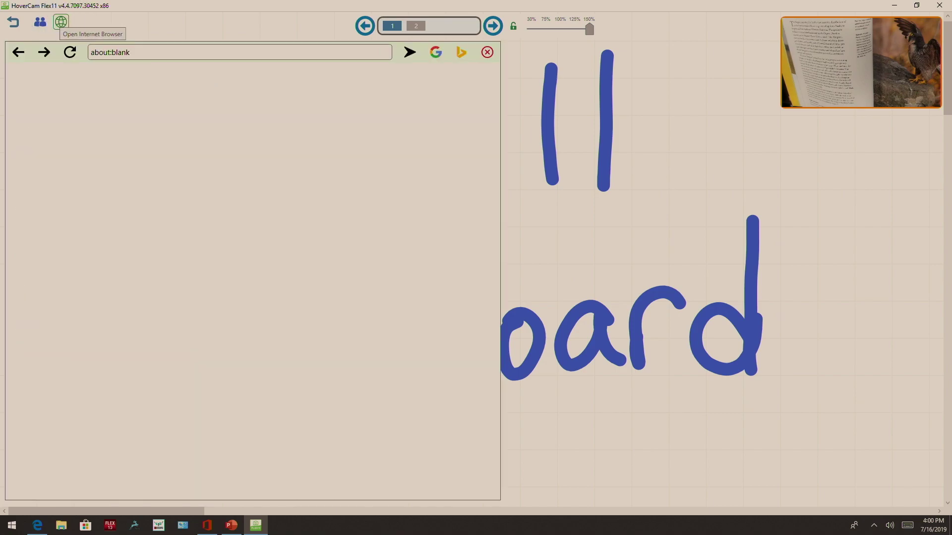
double_click(151, 55)
key("BackSpace")
key("BackSpace")
key("BackSpace")
key("BackSpace")
key("BackSpace")
key("BackSpace")
key("BackSpace")
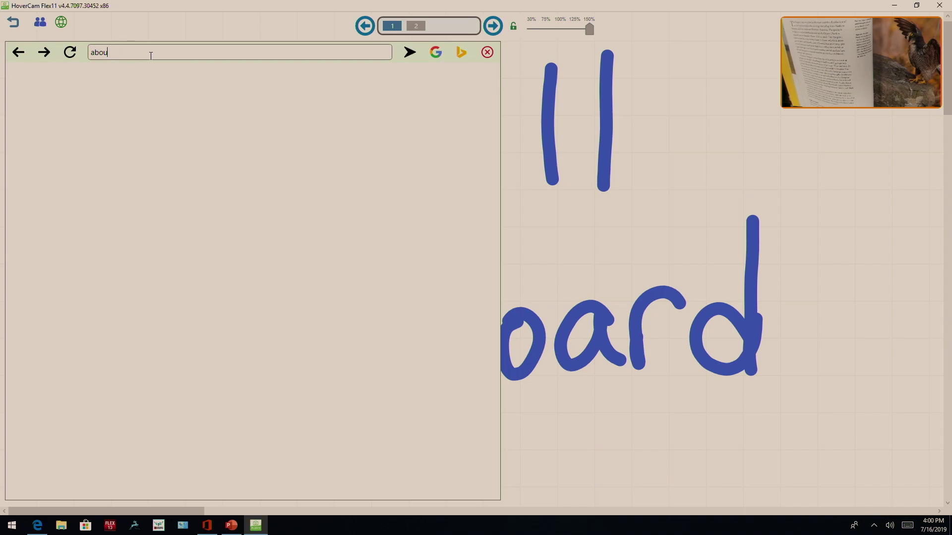
type("hovercam.com")
key("Return")
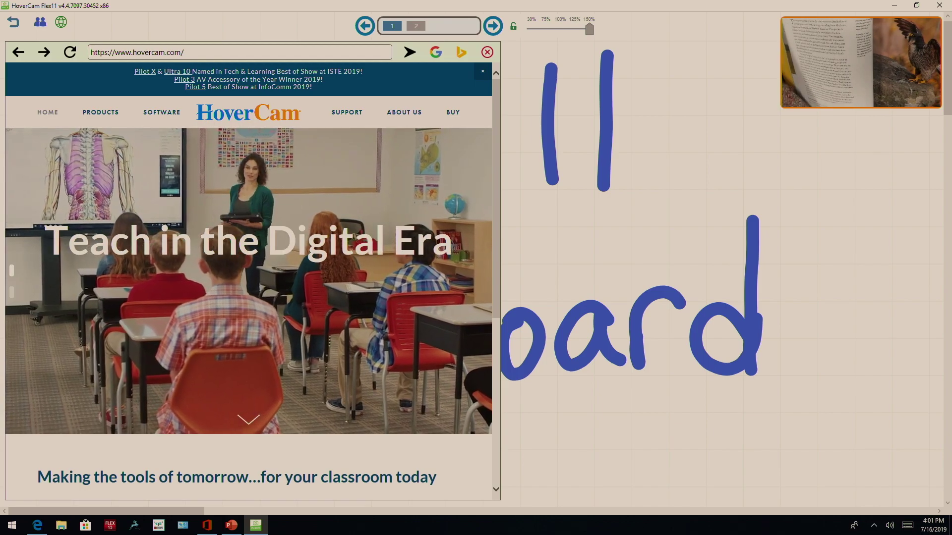
left_click(487, 52)
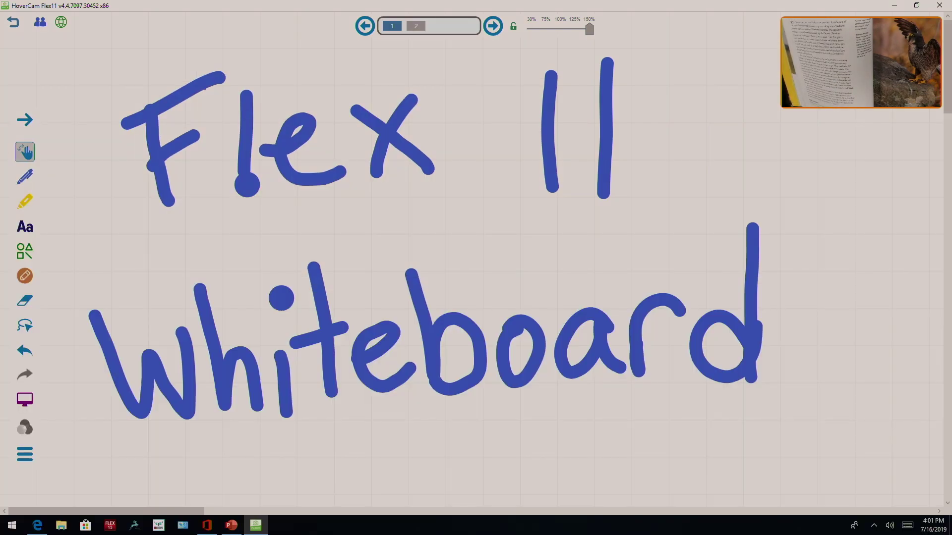
Go to page 2 and handwrite "page 2" across its upper part with the blue pen.
left_click(493, 26)
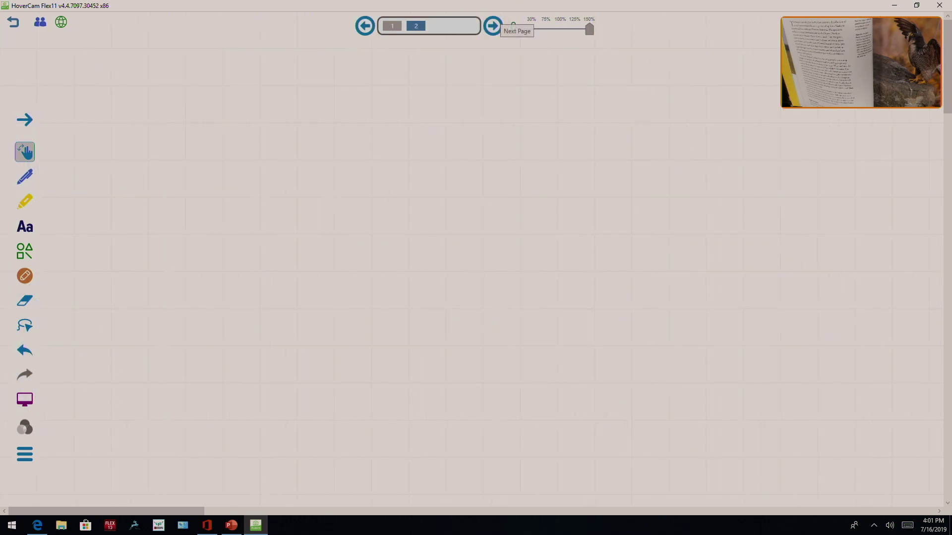
left_click(25, 177)
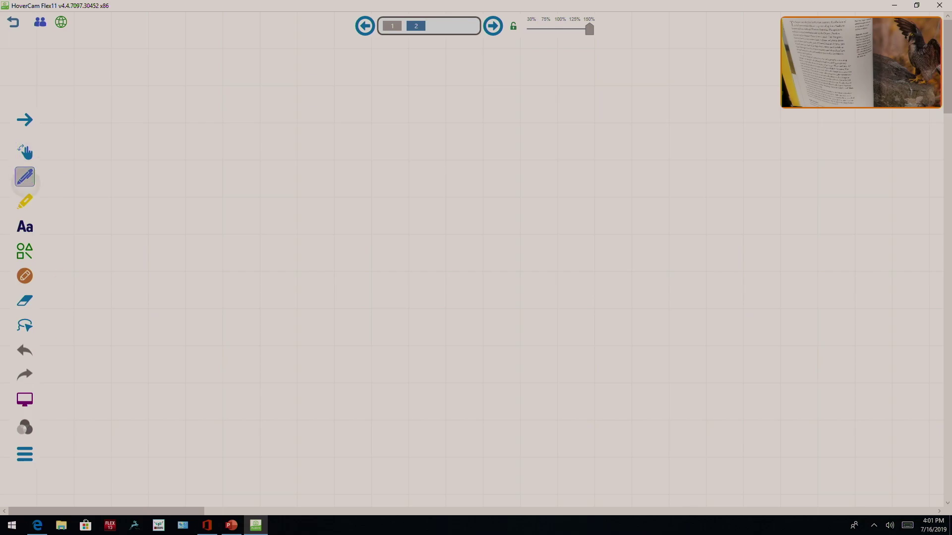
left_click_drag(186, 144, 242, 276)
left_click_drag(166, 161, 199, 204)
left_click_drag(298, 145, 321, 196)
mouse_move(392, 135)
left_mouse_down()
mouse_move(383, 181)
mouse_move(354, 223)
left_mouse_up()
left_click_drag(427, 171, 471, 186)
left_click_drag(543, 130, 666, 195)
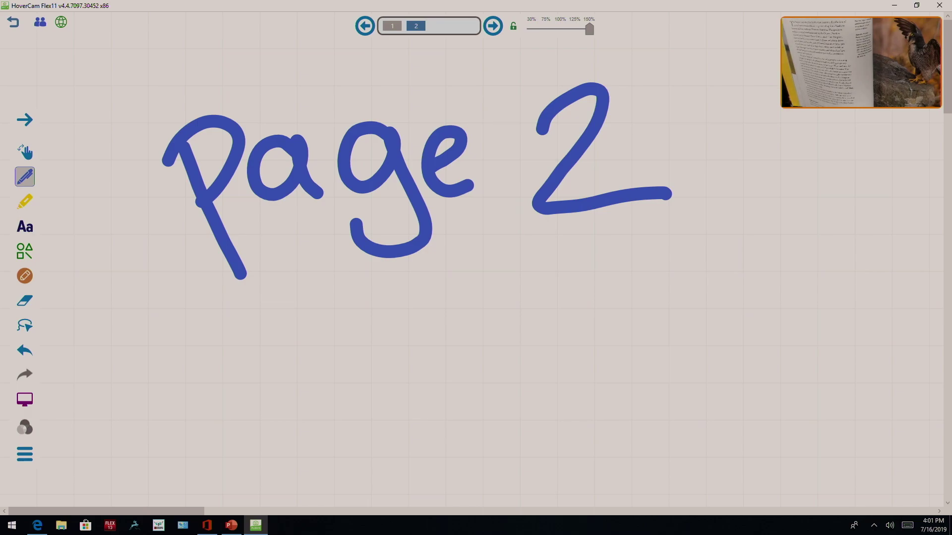
Lock page 2, try to draw a stroke on it, and unlock the page.
left_click(513, 26)
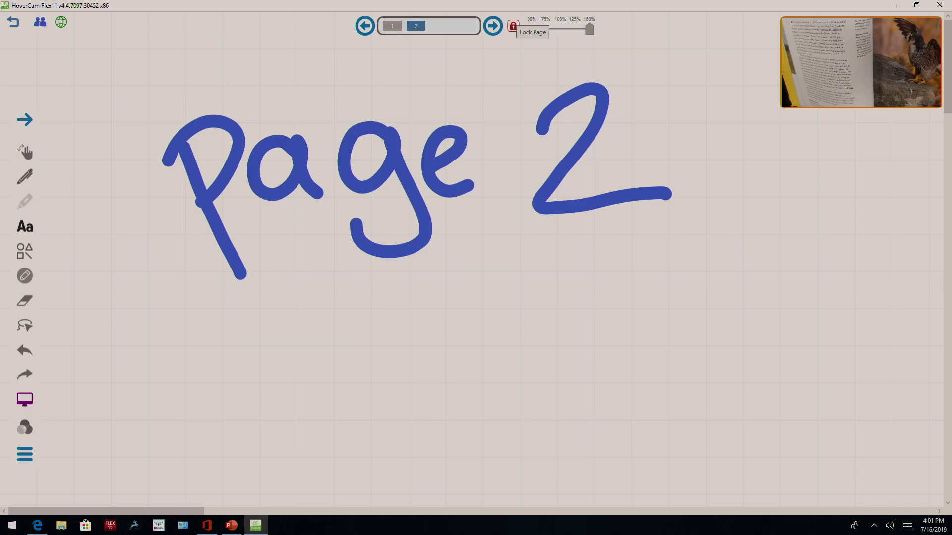
left_click_drag(408, 335, 461, 384)
left_click(512, 26)
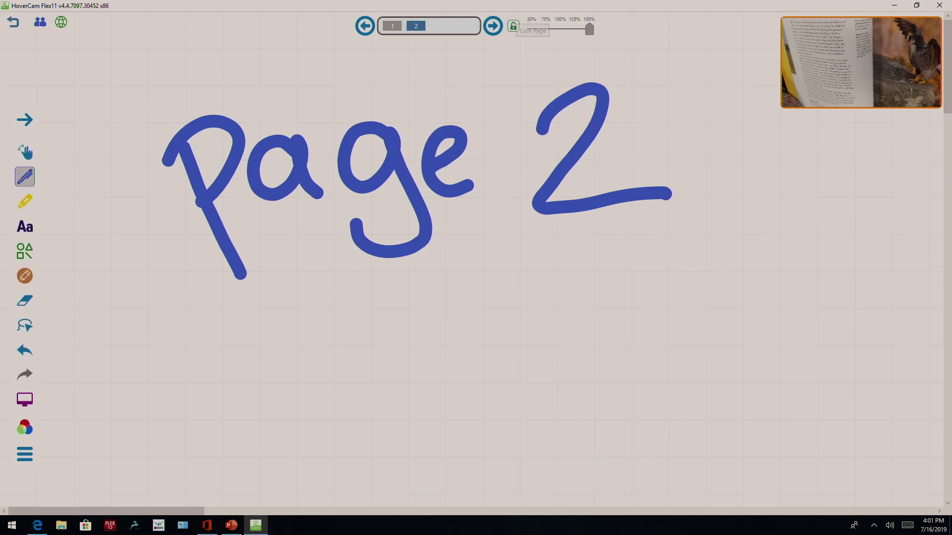
Scribble two freehand blue strokes below the "page 2" writing.
mouse_move(404, 290)
left_mouse_down()
mouse_move(520, 342)
mouse_move(578, 391)
left_mouse_up()
mouse_move(154, 296)
left_mouse_down()
mouse_move(132, 378)
mouse_move(411, 407)
mouse_move(565, 313)
left_mouse_up()
Lock page 2 again, try to draw over the scribbles, and unlock the page.
left_click(513, 26)
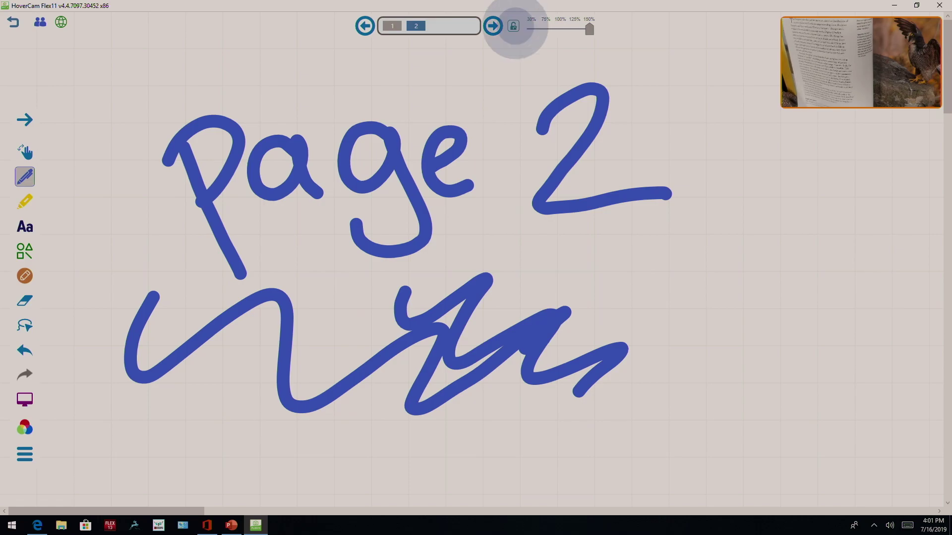
left_click_drag(482, 291, 541, 262)
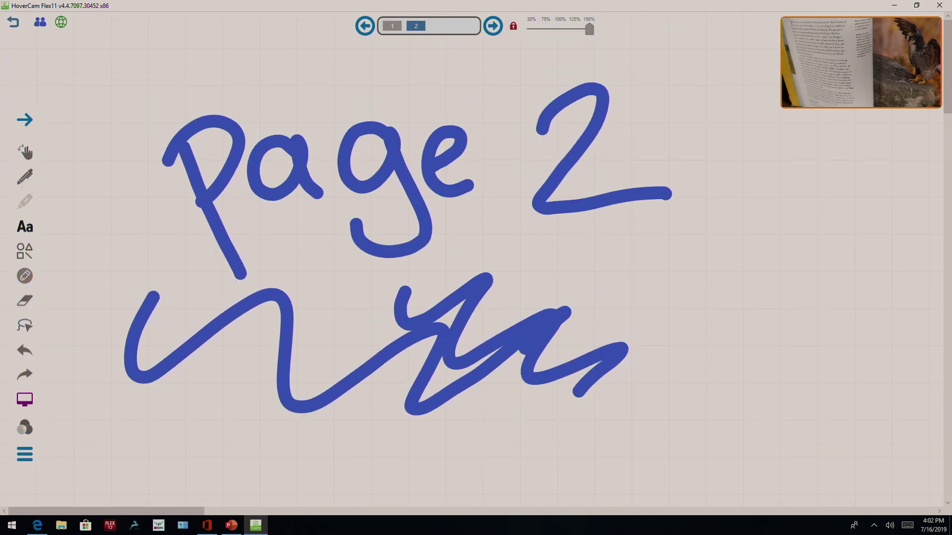
left_click(513, 26)
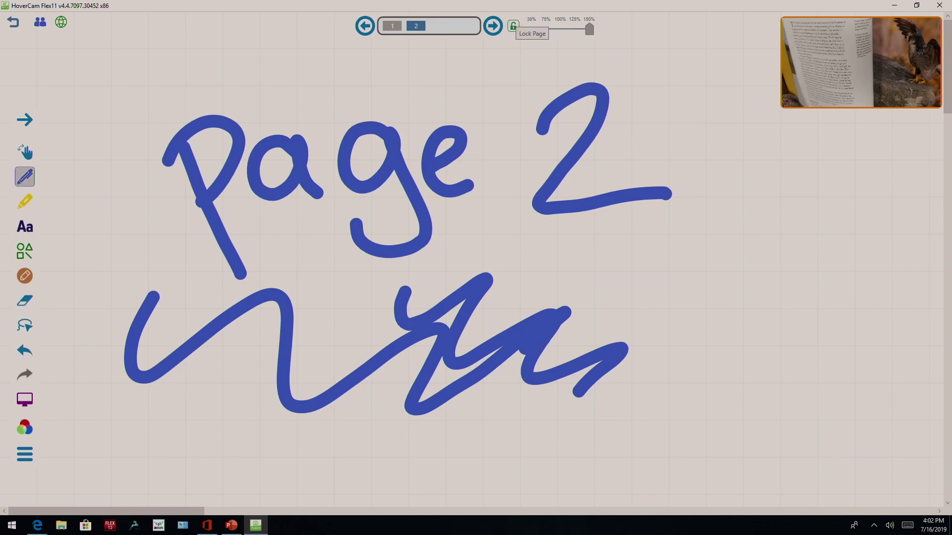
Set the whiteboard zoom to 100% and go back to page 1.
left_click_drag(589, 29, 560, 29)
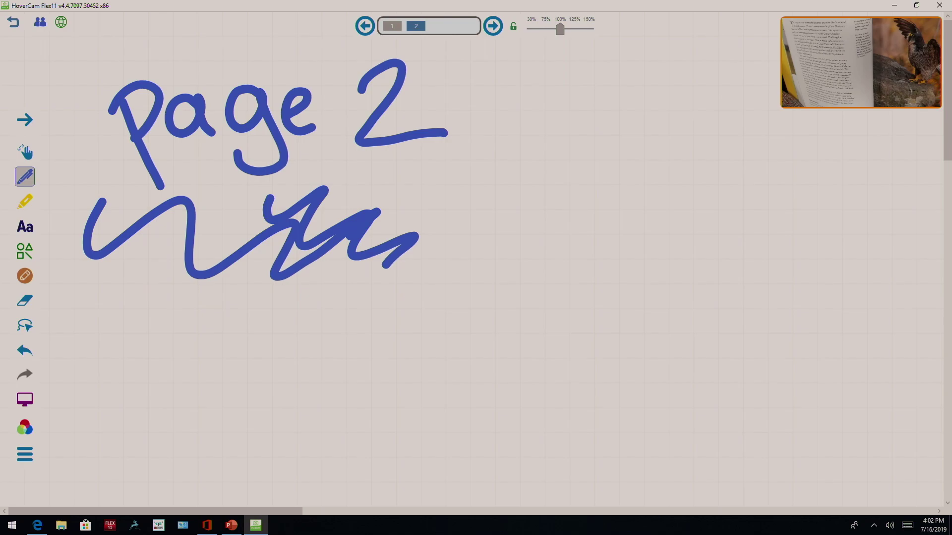
key("Page_Up")
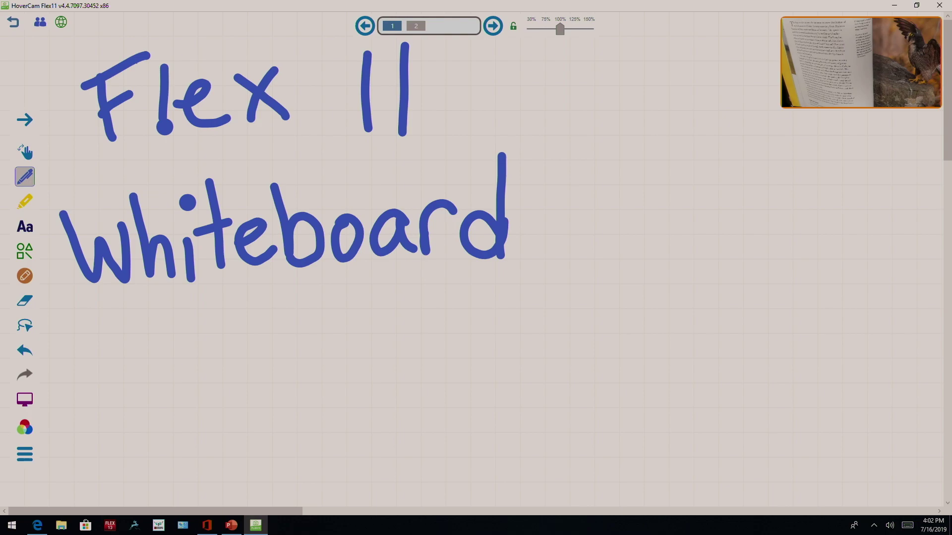
Move the whiteboard toolbar to the opposite side of the page and back again.
left_click(23, 119)
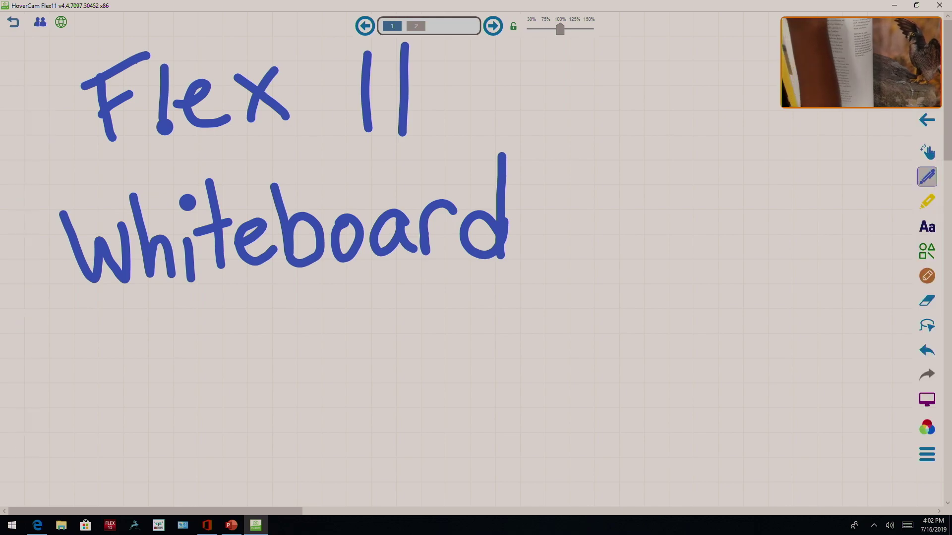
left_click(926, 119)
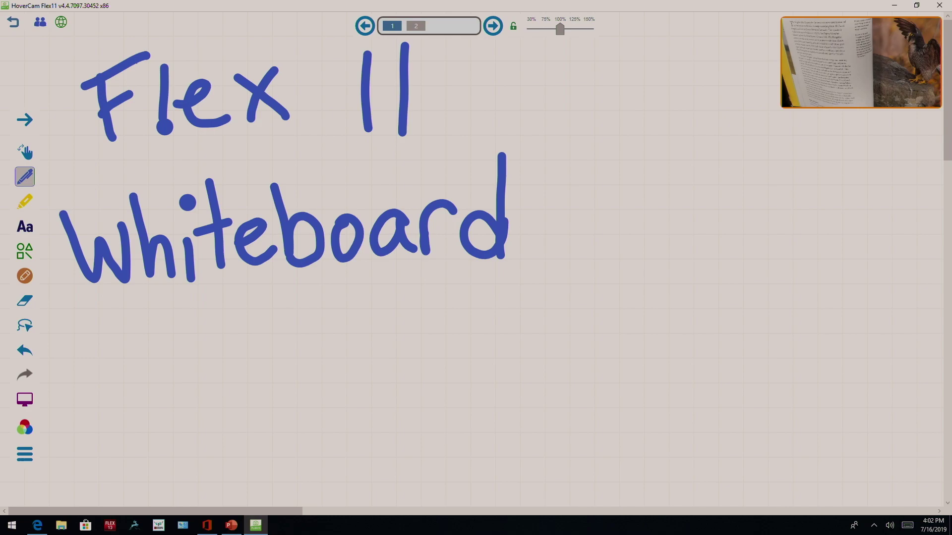
Activate the Move Tool on page 1 and try it on an empty area of the page.
left_click(25, 152)
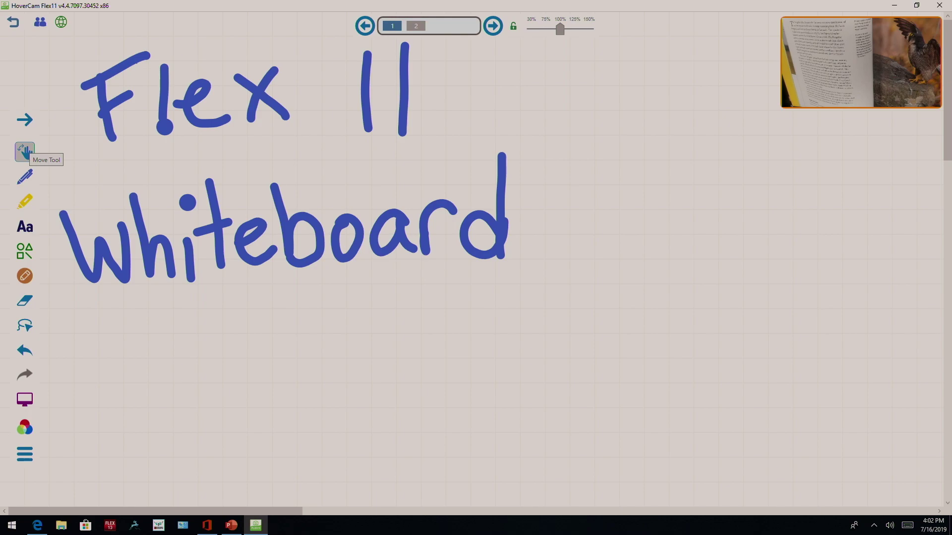
mouse_move(620, 357)
left_mouse_down()
mouse_move(599, 159)
mouse_move(620, 357)
mouse_move(330, 357)
mouse_move(542, 357)
mouse_move(542, 144)
mouse_move(600, 357)
mouse_move(255, 357)
mouse_move(622, 357)
left_mouse_up()
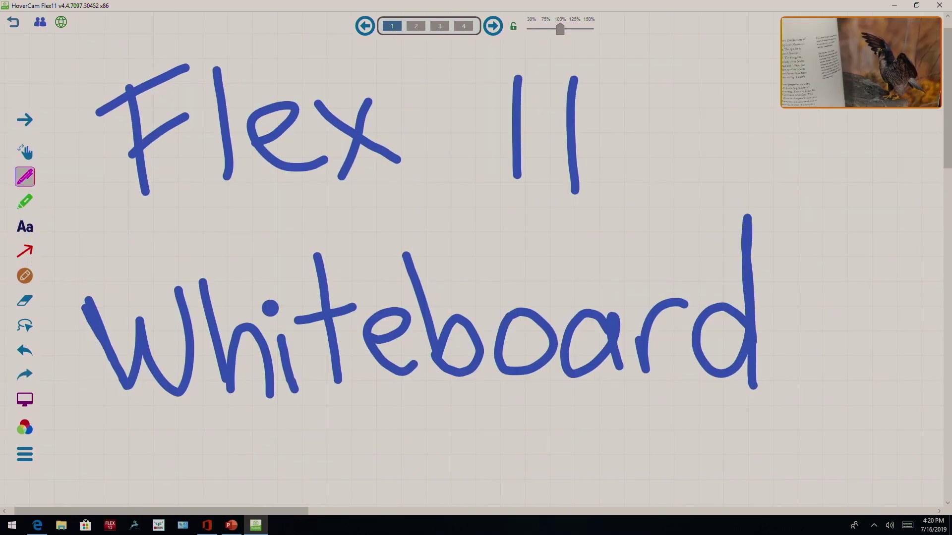
Draw a wavy line beneath the word "Whiteboard" with the magenta pen.
left_click(25, 176)
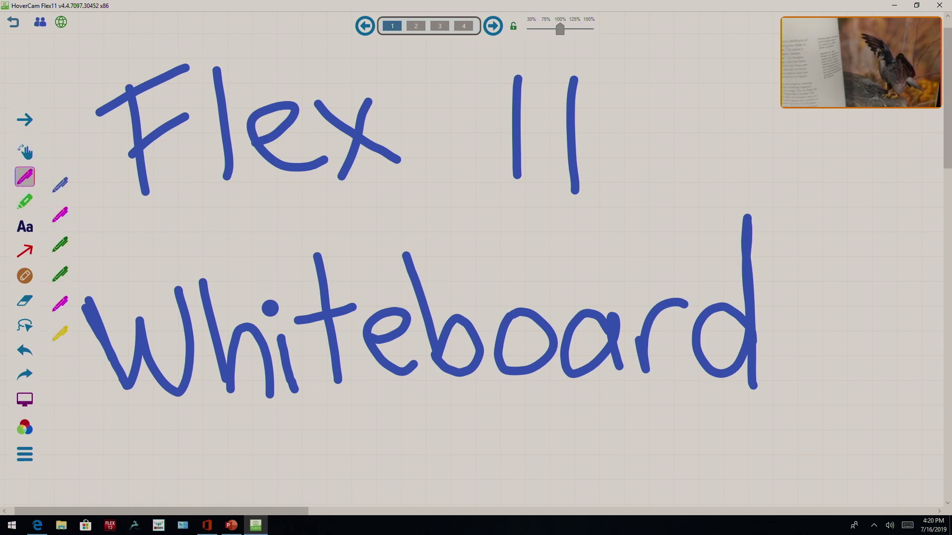
left_click(25, 177)
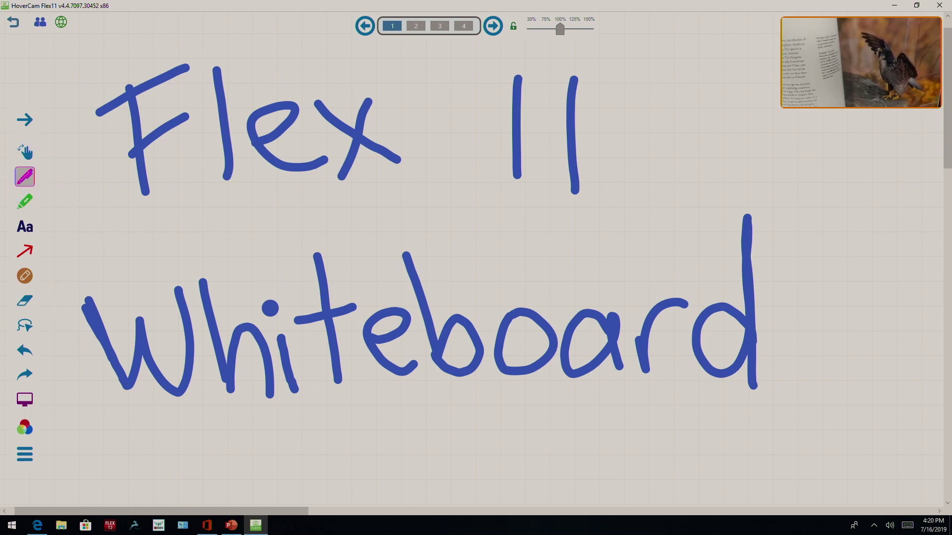
left_click(25, 177)
left_click(60, 214)
left_click_drag(69, 433, 793, 450)
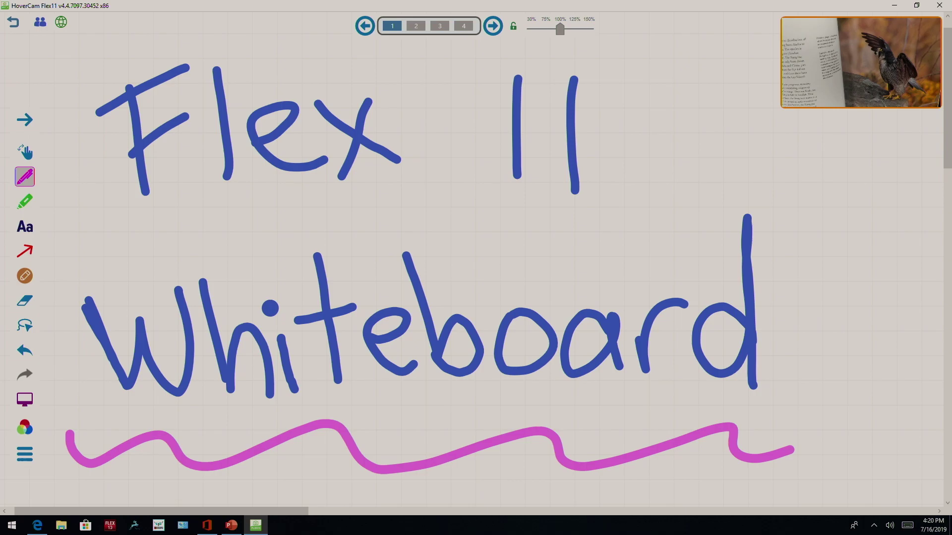
Set the current pen's colour to dark green, increase its transparency, and raise its thickness to the maximum.
left_click(24, 427)
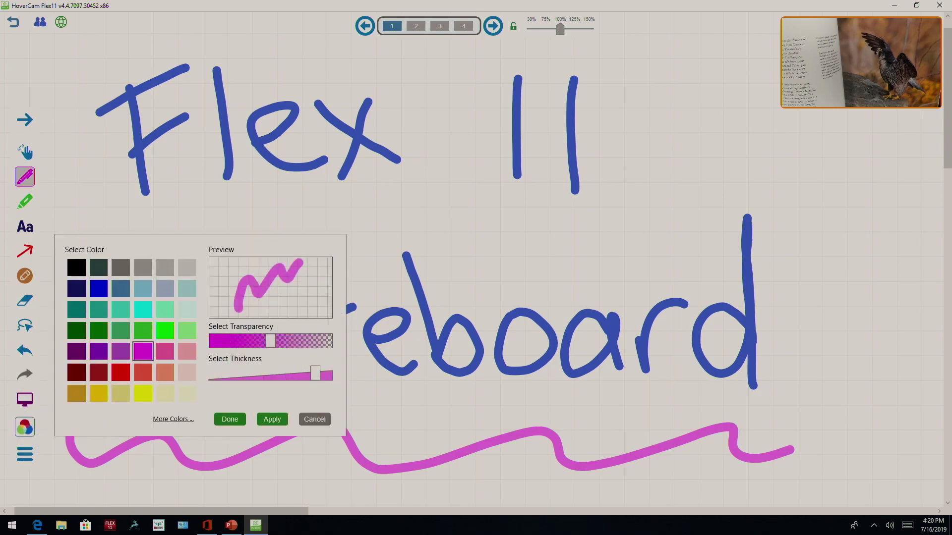
left_click(102, 334)
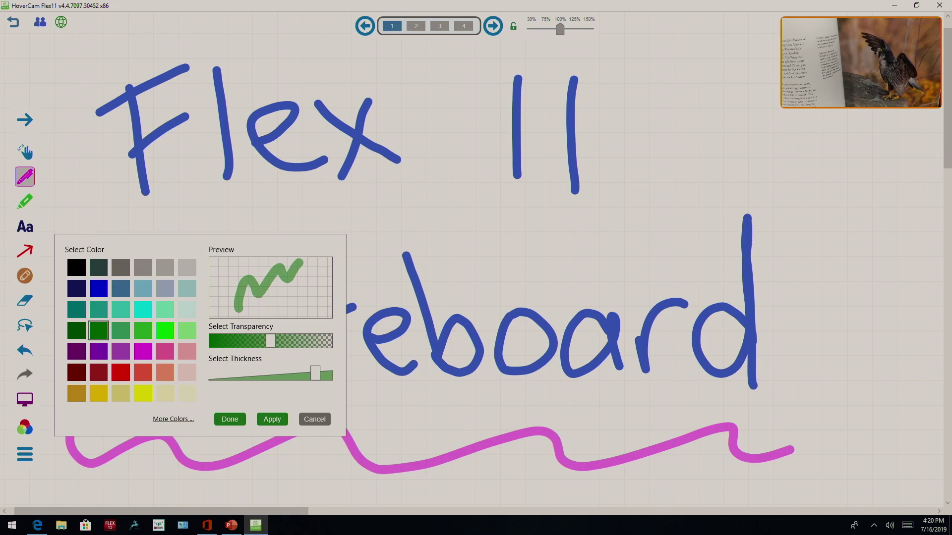
left_click_drag(270, 342, 300, 341)
left_click_drag(315, 374, 328, 374)
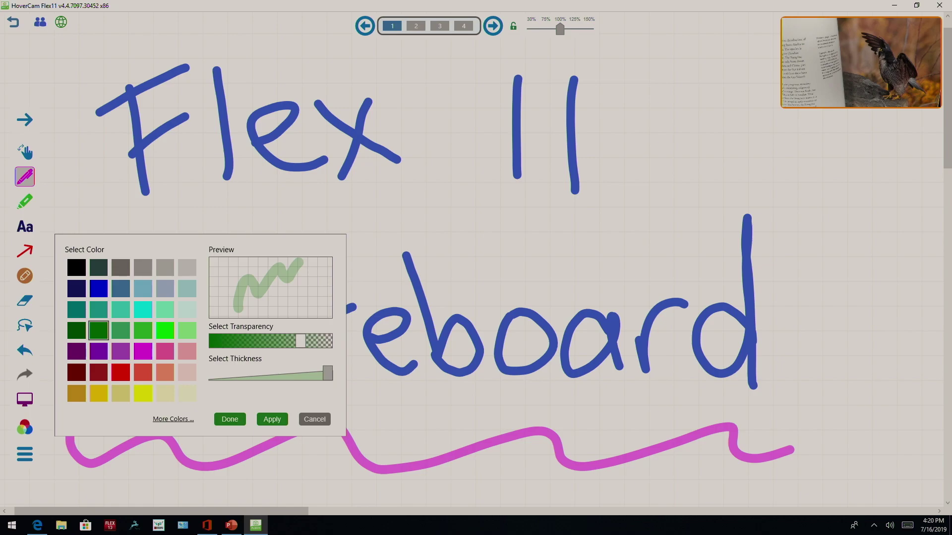
left_click(230, 419)
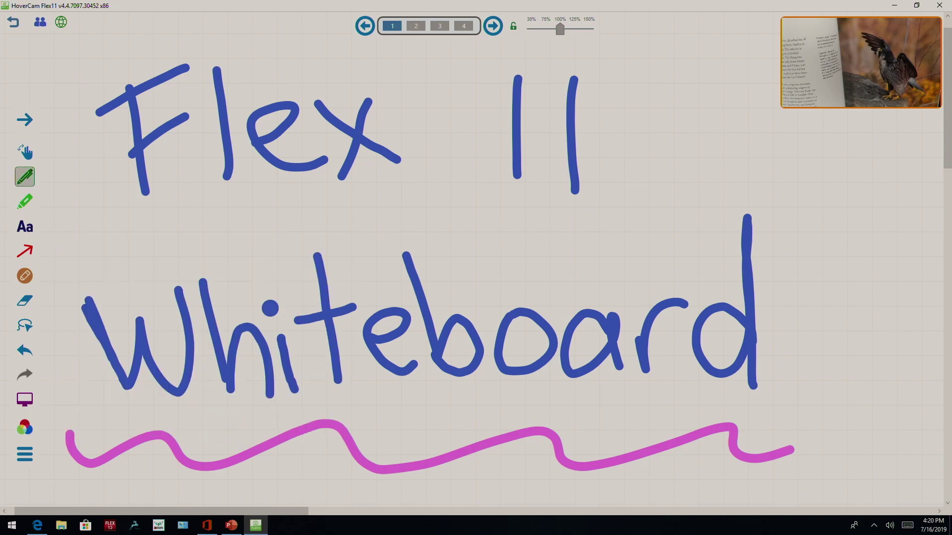
Draw freehand loops around the words "Flex" and "Whiteboard" with the translucent green pen.
mouse_move(81, 79)
left_mouse_down()
mouse_move(132, 254)
mouse_move(513, 126)
mouse_move(62, 131)
mouse_move(65, 168)
left_mouse_up()
mouse_move(78, 257)
left_mouse_down()
mouse_move(92, 251)
mouse_move(481, 434)
mouse_move(791, 199)
mouse_move(146, 219)
mouse_move(42, 334)
left_mouse_up()
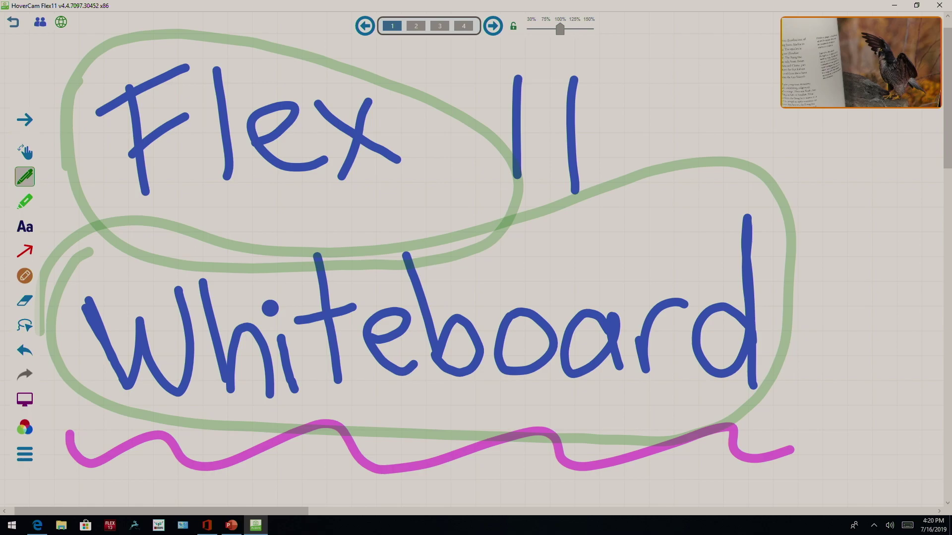
Trace over the letters of the handwritten word "Whiteboard" with the red highlighter.
left_click(24, 201)
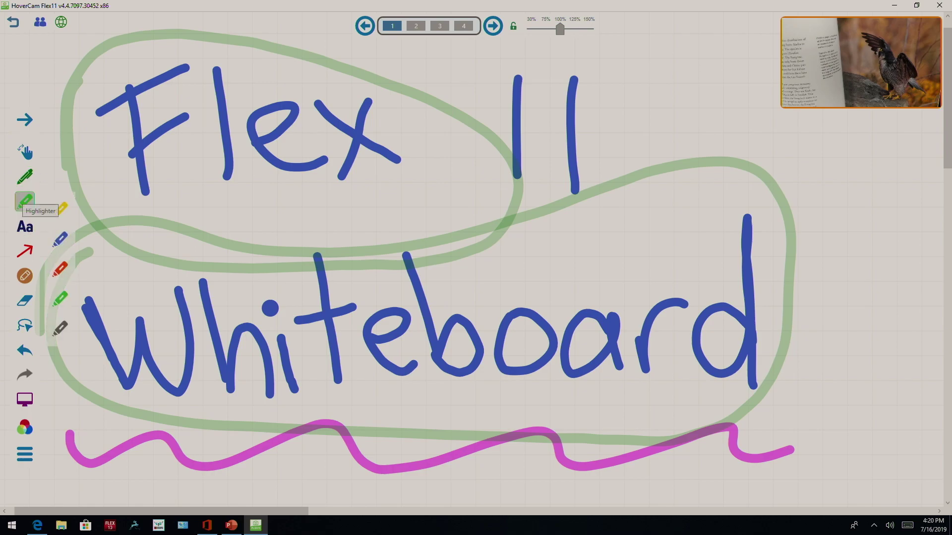
left_click(60, 269)
mouse_move(80, 307)
left_mouse_down()
mouse_move(128, 311)
mouse_move(176, 405)
left_mouse_up()
left_click_drag(233, 342, 271, 394)
left_click_drag(287, 347, 296, 379)
left_click_drag(298, 328, 353, 300)
left_click_drag(315, 265, 338, 397)
left_click_drag(361, 351, 436, 353)
mouse_move(404, 285)
left_mouse_down()
mouse_move(469, 337)
mouse_move(446, 384)
left_mouse_up()
mouse_move(528, 319)
left_mouse_down()
mouse_move(505, 364)
mouse_move(516, 318)
left_mouse_up()
left_click_drag(582, 330, 562, 372)
left_click_drag(646, 369, 688, 319)
mouse_move(756, 319)
left_mouse_down()
mouse_move(739, 314)
mouse_move(744, 197)
mouse_move(758, 413)
left_mouse_up()
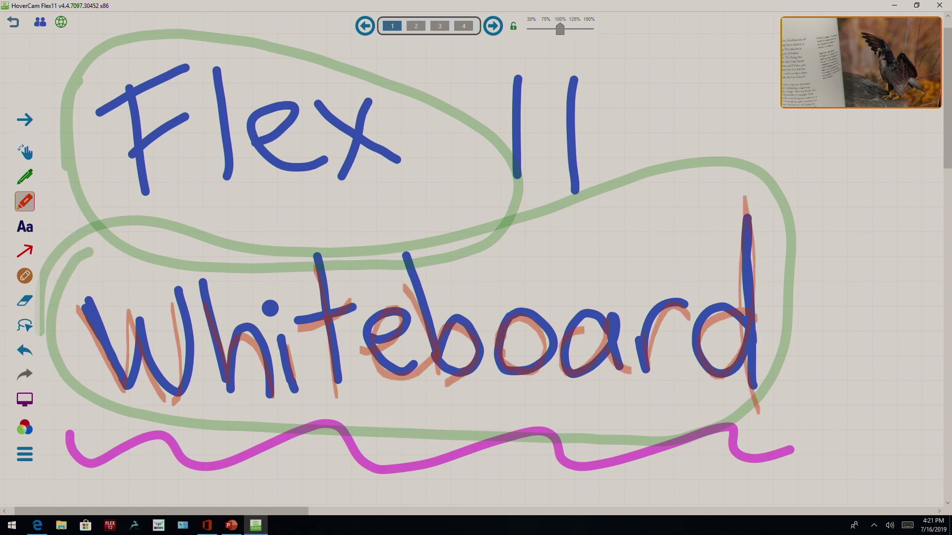
Add the text "Flex 11 whiteboard" in the empty area beside the handwritten "11".
left_click(24, 227)
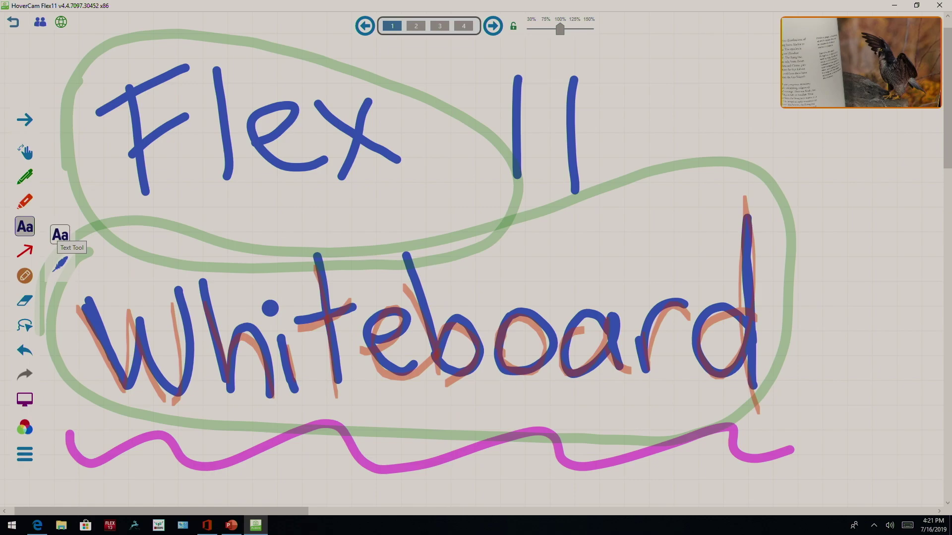
left_click(621, 121)
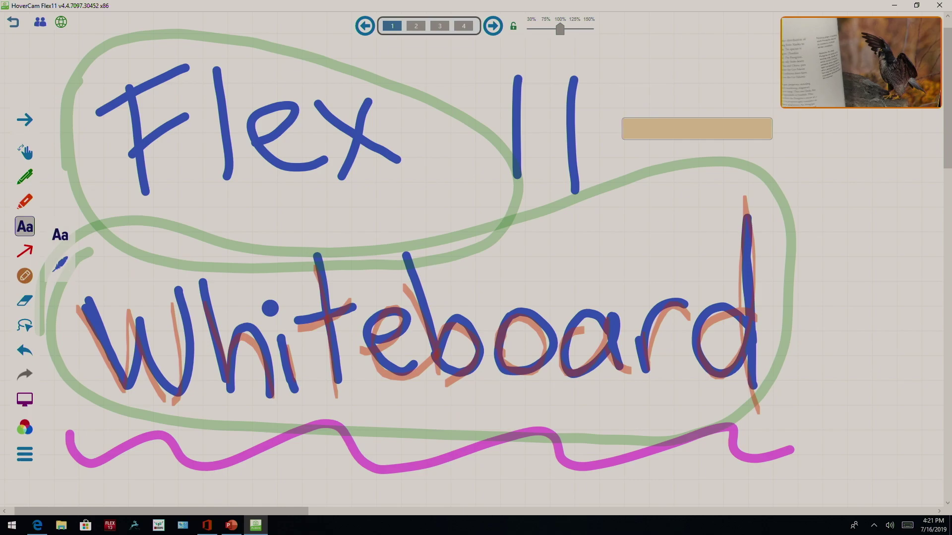
type("Flex ")
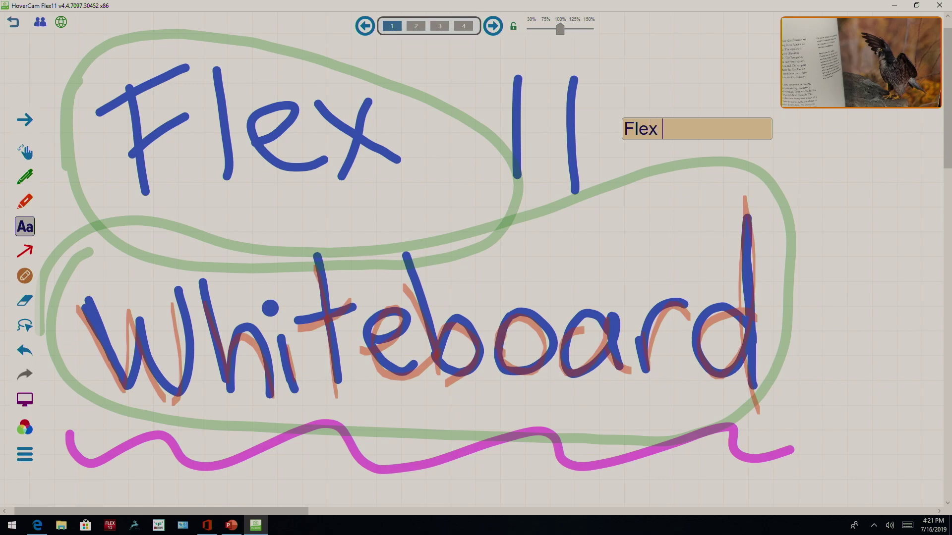
type("11 whiteboard")
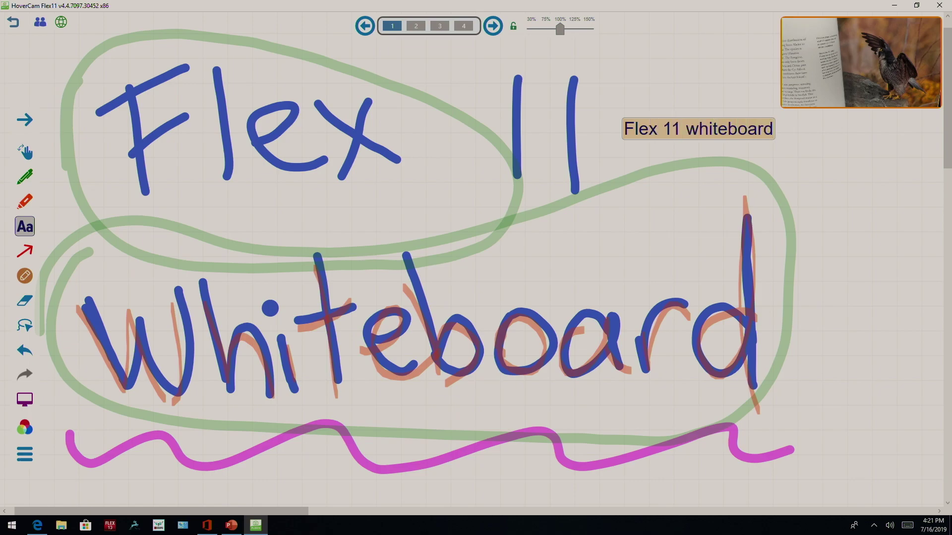
key("Return")
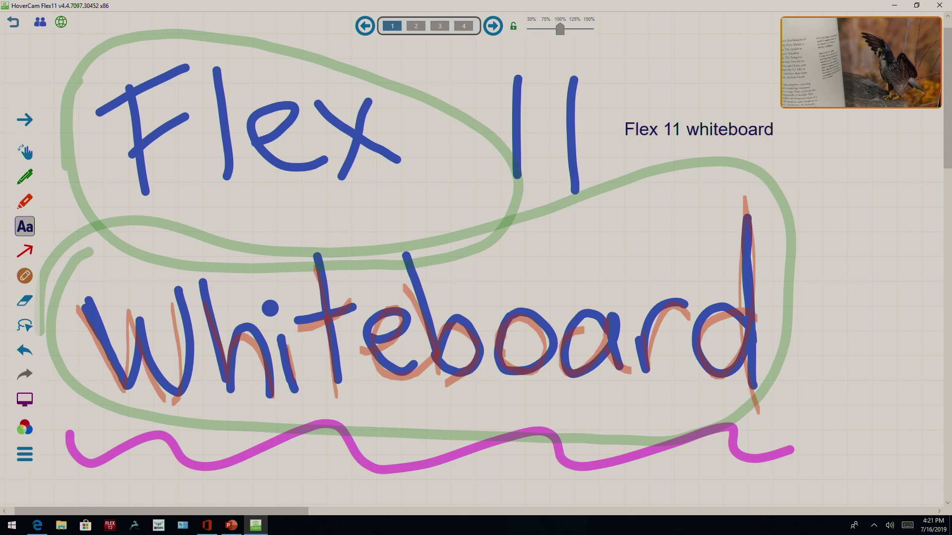
Erase all the handwriting and highlights, and enlarge the text "Flex 11 whiteboard" so it spans most of the page.
left_click(25, 300)
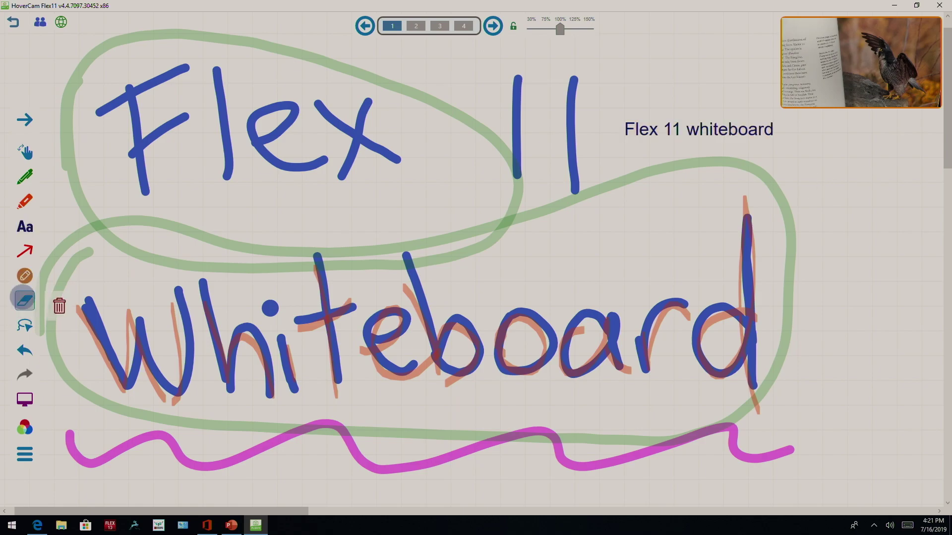
mouse_move(59, 307)
left_mouse_down()
mouse_move(128, 421)
mouse_move(760, 351)
mouse_move(105, 319)
mouse_move(187, 320)
mouse_move(169, 170)
mouse_move(285, 125)
mouse_move(562, 190)
mouse_move(573, 149)
left_mouse_up()
left_click_drag(699, 129, 389, 224)
left_click_drag(536, 201, 538, 199)
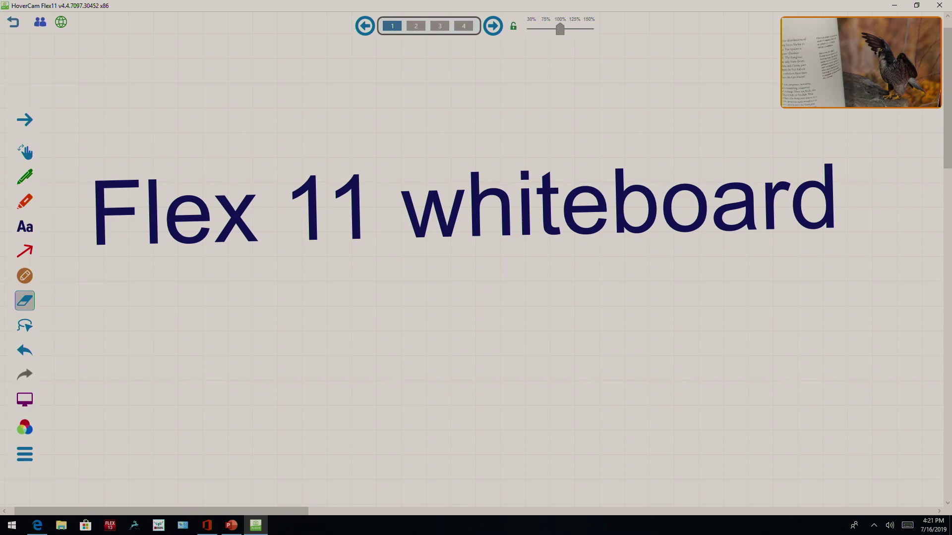
Draw a circle, a square and a triangle in a row beneath the text with the shape tool.
left_click(25, 251)
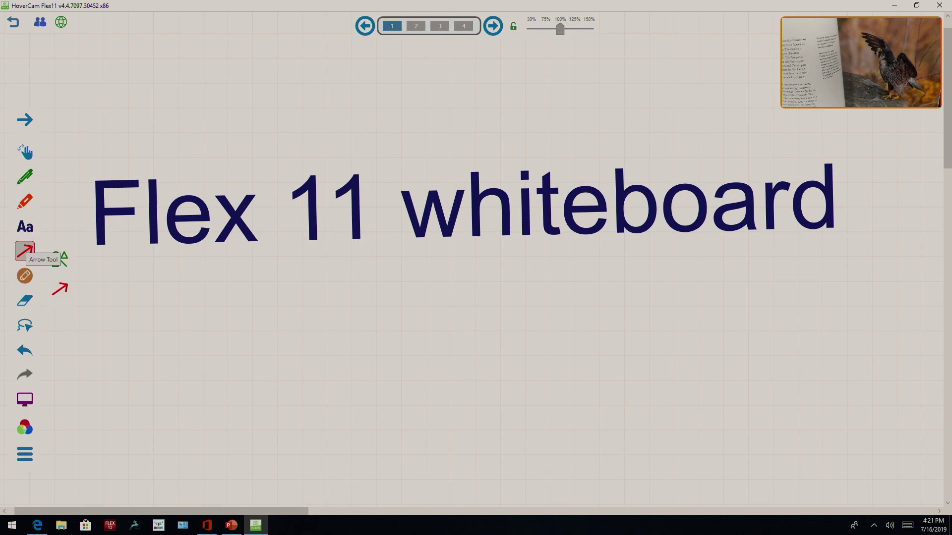
left_click(59, 258)
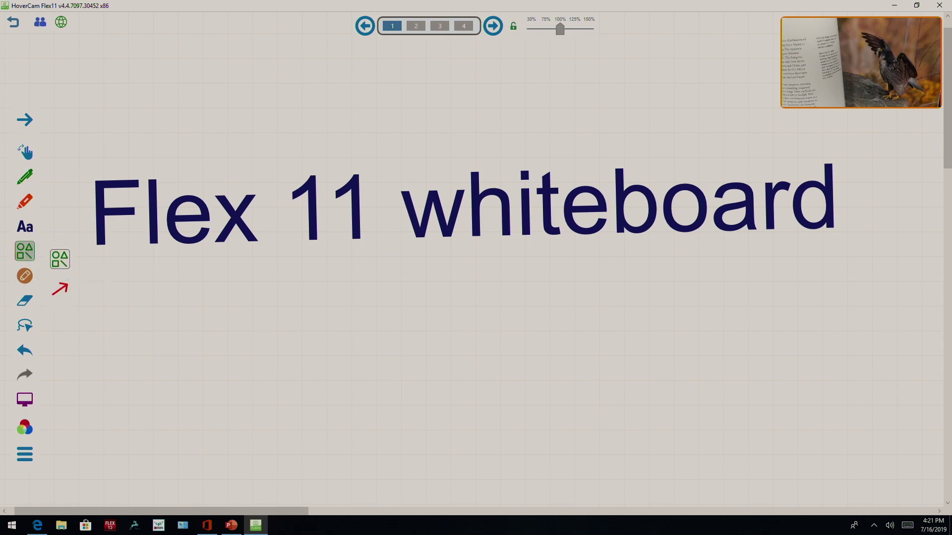
mouse_move(126, 348)
left_mouse_down()
mouse_move(117, 375)
mouse_move(191, 320)
mouse_move(115, 409)
left_mouse_up()
mouse_move(352, 319)
left_mouse_down()
mouse_move(353, 342)
mouse_move(490, 423)
mouse_move(338, 320)
left_mouse_up()
mouse_move(629, 303)
left_mouse_down()
mouse_move(556, 452)
mouse_move(722, 436)
mouse_move(556, 454)
left_mouse_up()
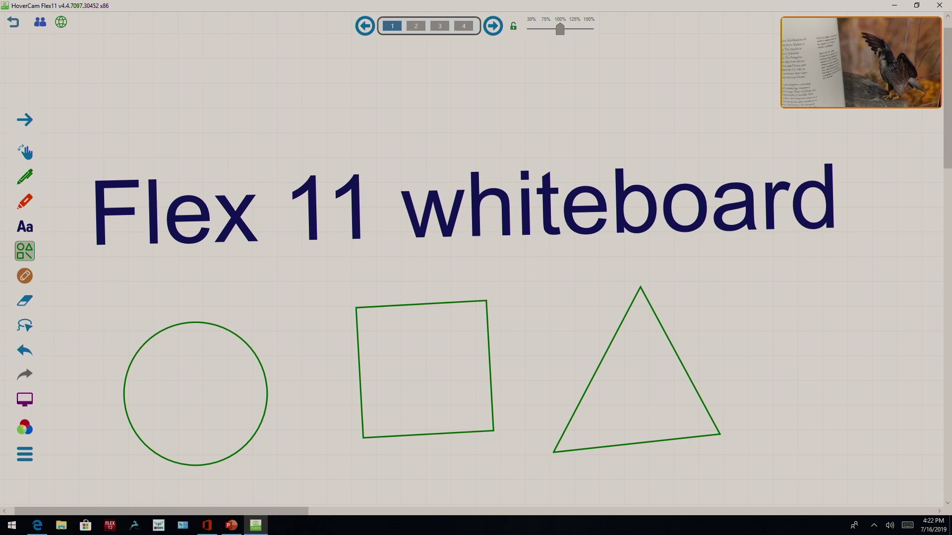
Draw four red arrows, two pointing at the circle, one at the square and one at the triangle.
scroll(476, 272, "down", 3)
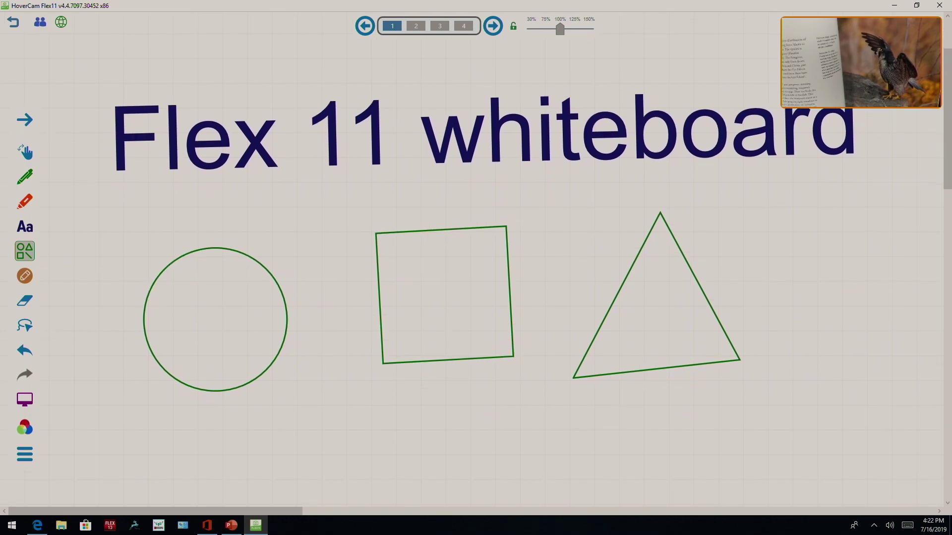
scroll(476, 271, "up", 2)
left_click(25, 251)
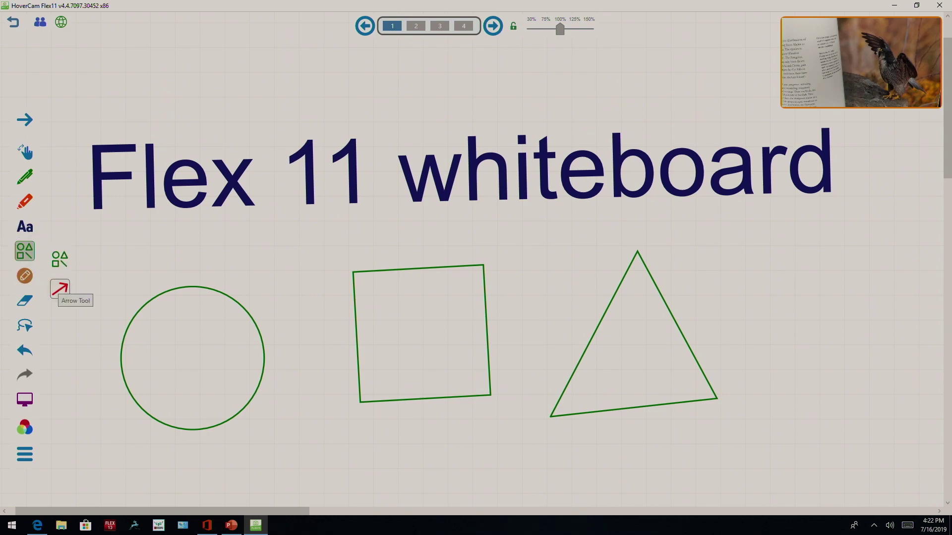
left_click(60, 288)
left_click_drag(129, 234, 245, 287)
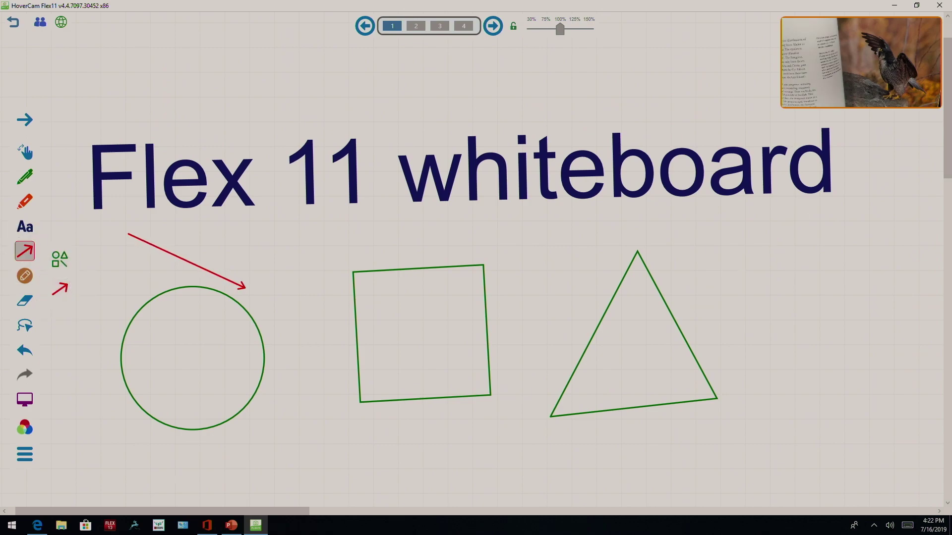
left_click_drag(527, 476, 496, 347)
mouse_move(806, 225)
left_mouse_down()
mouse_move(744, 269)
mouse_move(693, 327)
left_mouse_up()
left_click_drag(373, 470, 275, 390)
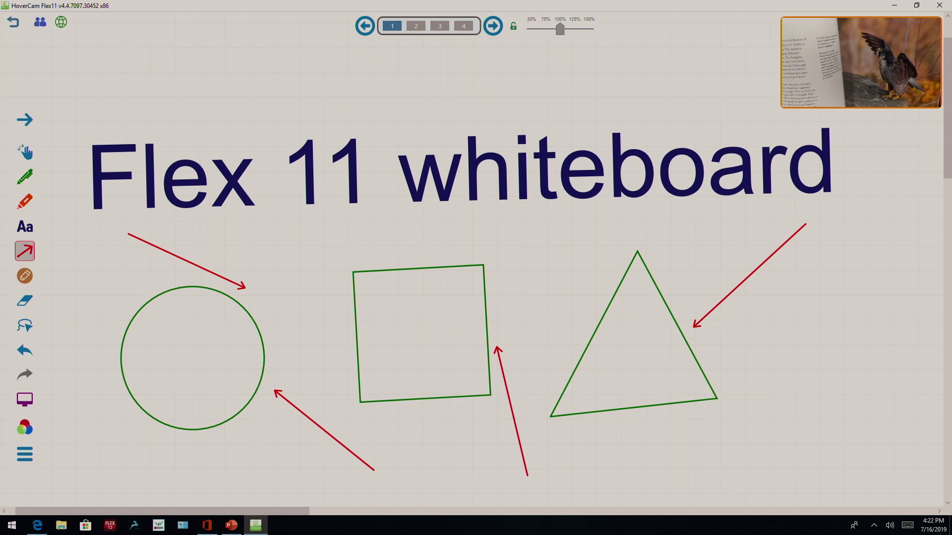
Draw three round clip pads with the Clip Pad Tool, one above "Flex" and one on each side of the triangle.
left_click(25, 276)
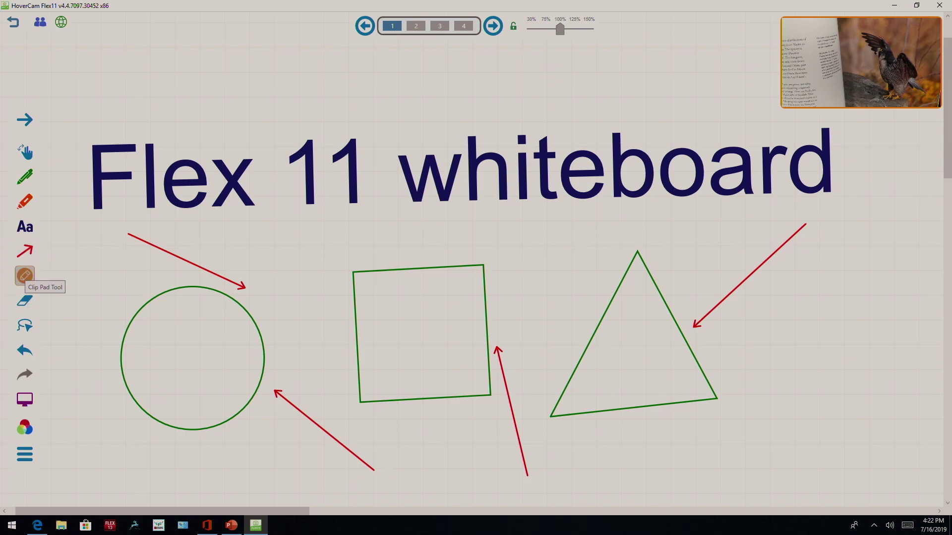
mouse_move(182, 79)
left_mouse_down()
mouse_move(283, 130)
mouse_move(196, 38)
mouse_move(191, 80)
left_mouse_up()
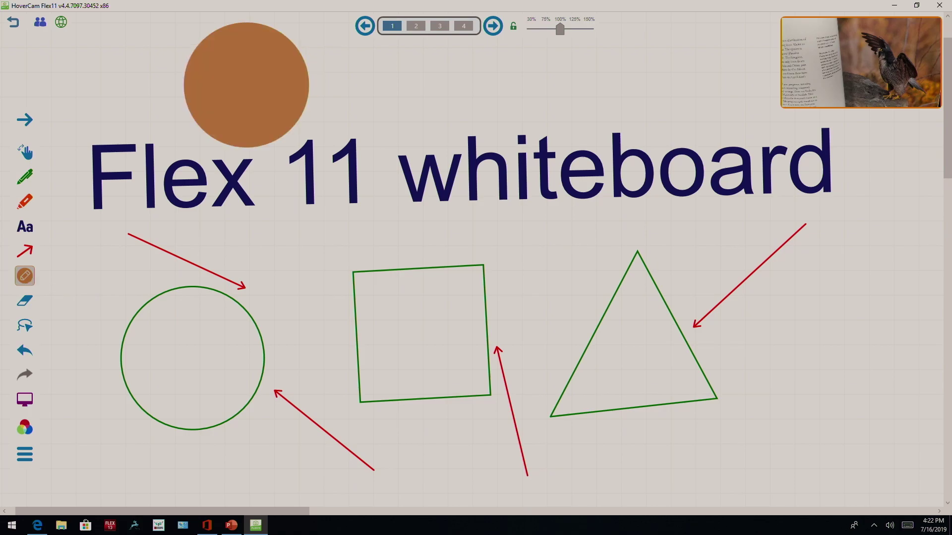
mouse_move(720, 318)
left_mouse_down()
mouse_move(759, 366)
mouse_move(714, 350)
left_mouse_up()
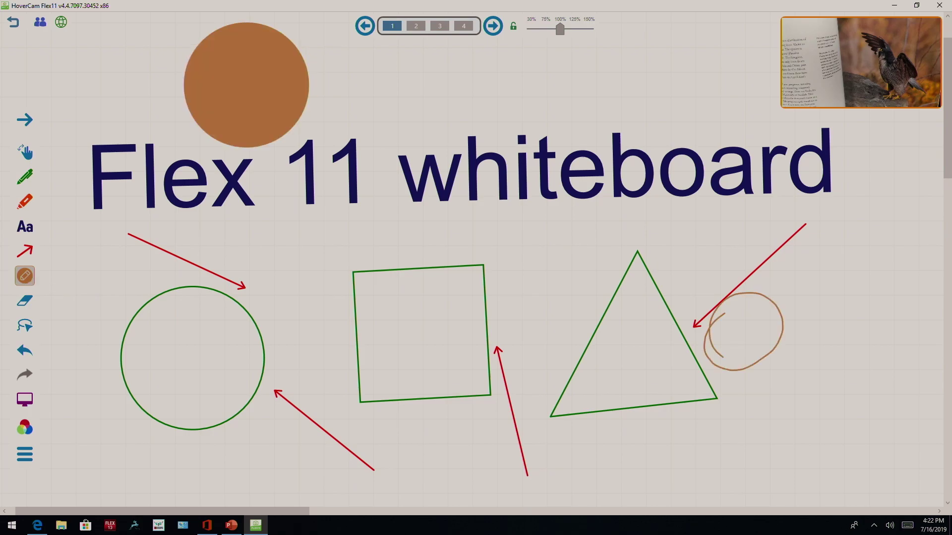
mouse_move(525, 248)
left_mouse_down()
mouse_move(540, 325)
mouse_move(508, 290)
left_mouse_up()
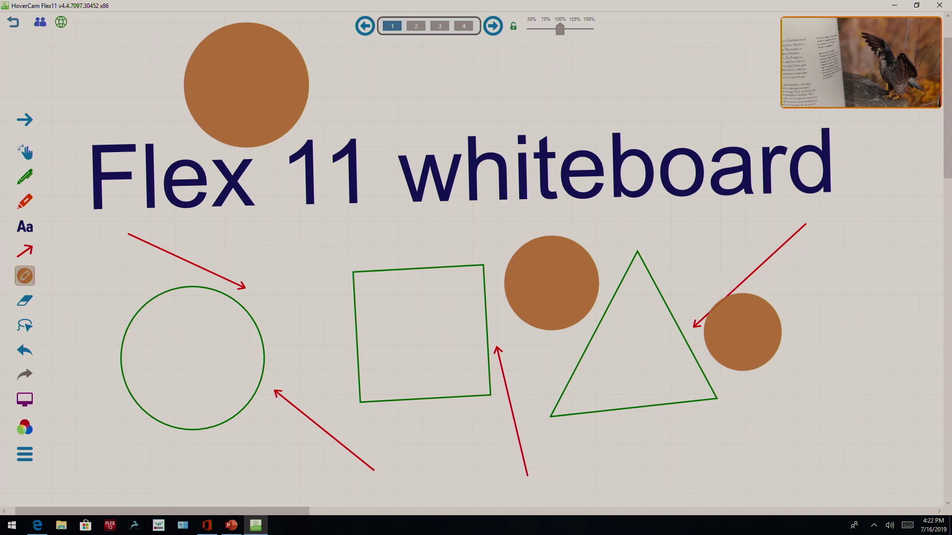
Erase the shapes, three arrows and the two smaller clip pads, and clear everything left on the page.
left_click(24, 301)
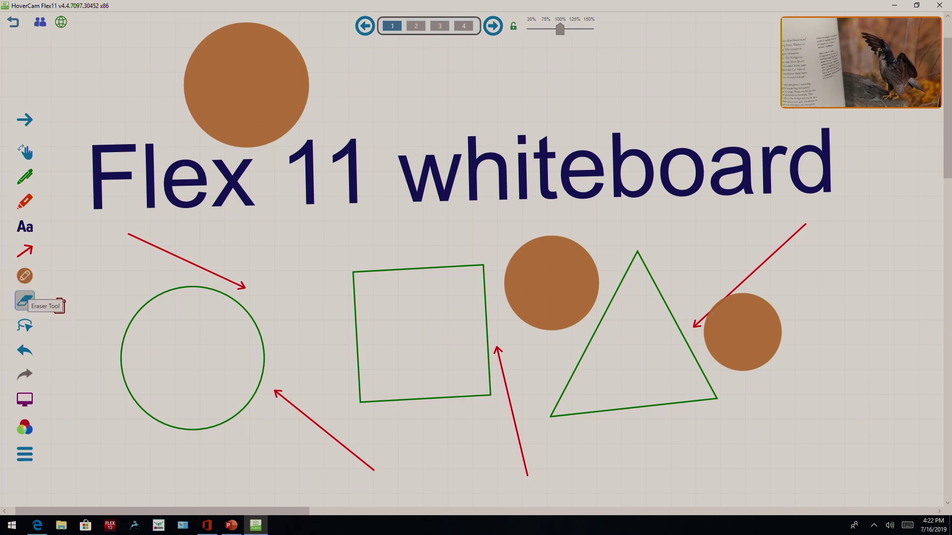
mouse_move(496, 416)
left_mouse_down()
mouse_move(502, 430)
mouse_move(692, 390)
mouse_move(673, 440)
mouse_move(307, 456)
mouse_move(352, 472)
mouse_move(464, 474)
mouse_move(386, 361)
mouse_move(296, 454)
mouse_move(265, 408)
mouse_move(493, 358)
mouse_move(739, 364)
mouse_move(739, 245)
mouse_move(597, 380)
mouse_move(376, 397)
left_mouse_up()
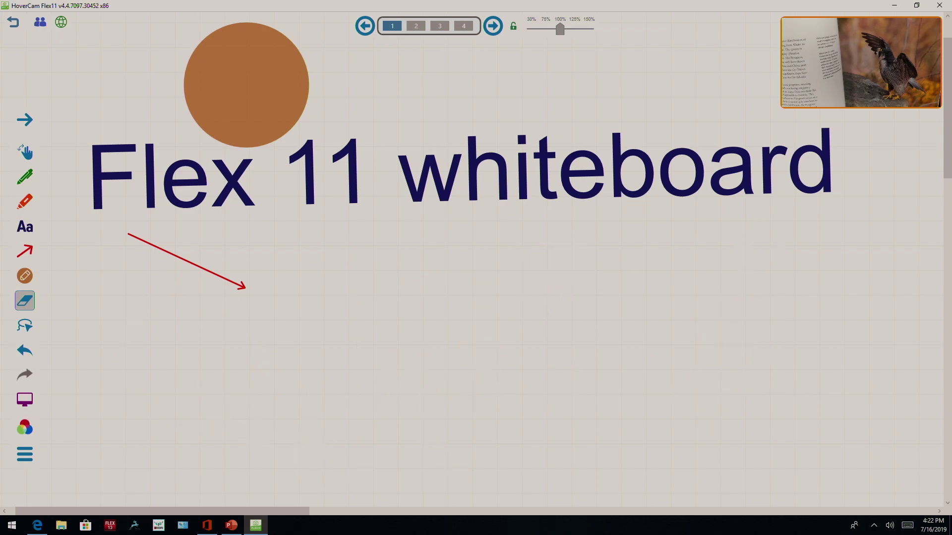
left_click(25, 301)
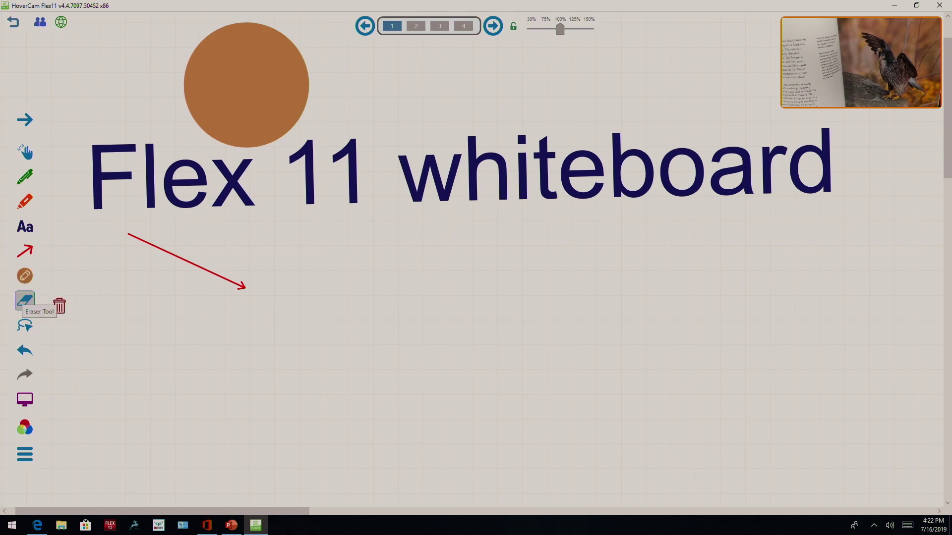
left_click(59, 306)
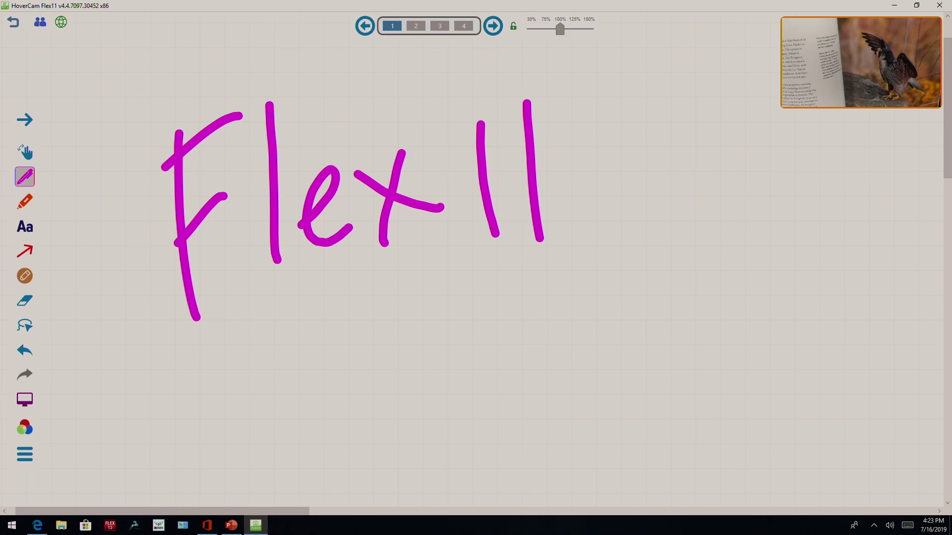
Group the handwritten letters "Fle" with the Lasso Tool, move them slightly up and left, and ungroup them.
left_click(25, 326)
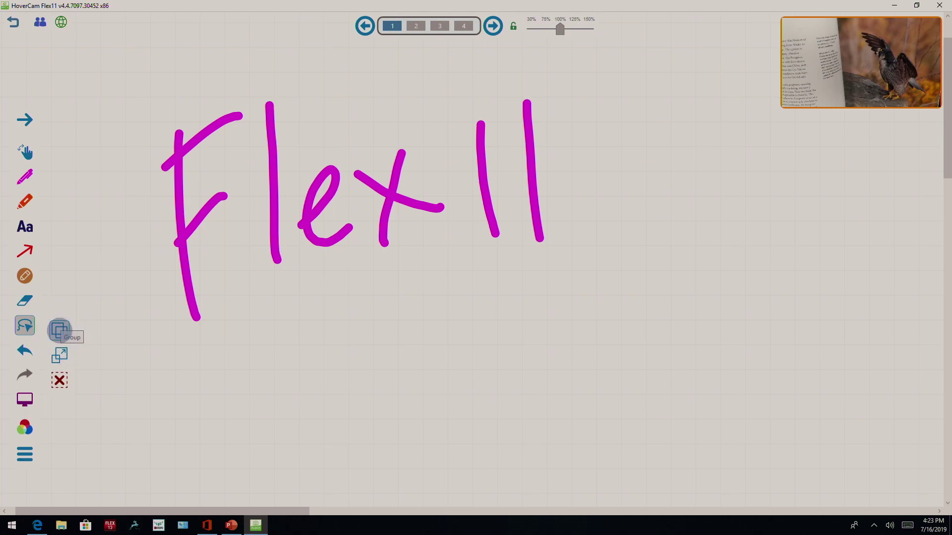
mouse_move(159, 100)
left_mouse_down()
mouse_move(224, 342)
mouse_move(255, 79)
mouse_move(226, 336)
mouse_move(208, 71)
left_mouse_up()
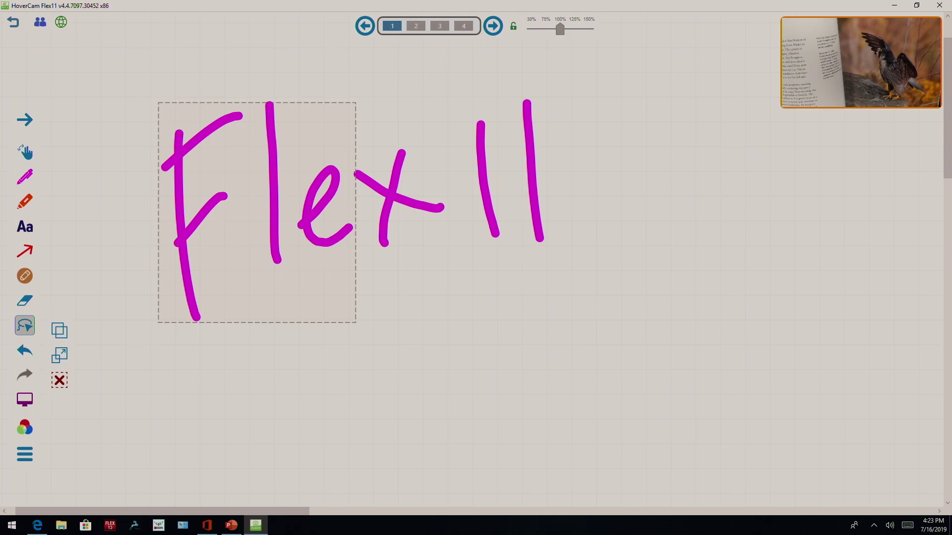
mouse_move(257, 213)
left_mouse_down()
mouse_move(273, 392)
mouse_move(557, 388)
mouse_move(177, 281)
mouse_move(208, 120)
mouse_move(218, 250)
mouse_move(165, 313)
mouse_move(481, 374)
mouse_move(218, 172)
mouse_move(254, 207)
mouse_move(250, 197)
left_mouse_up()
left_click(25, 326)
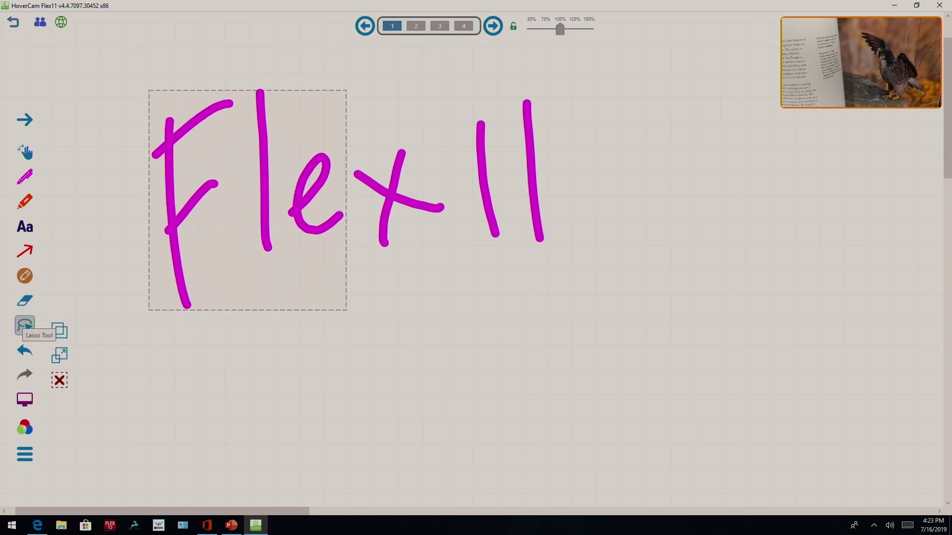
left_click(60, 355)
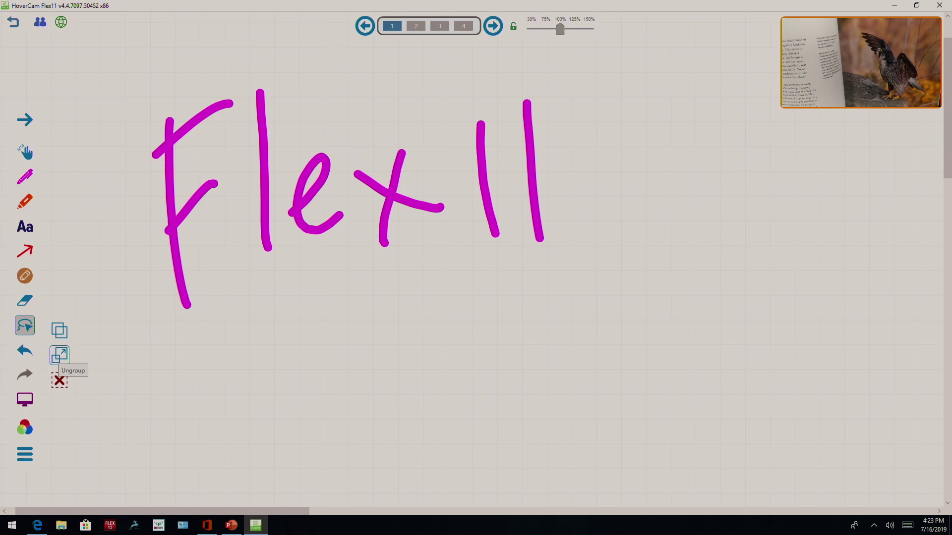
Lasso the handwritten letter "F" and delete it.
mouse_move(127, 88)
left_mouse_down()
mouse_move(109, 159)
mouse_move(211, 87)
mouse_move(233, 268)
left_mouse_up()
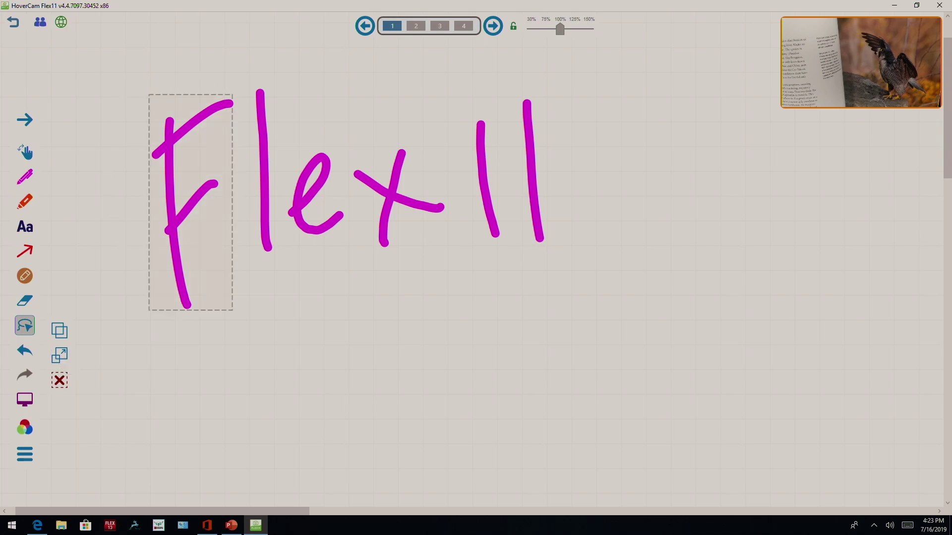
mouse_move(393, 69)
left_mouse_down()
mouse_move(446, 202)
mouse_move(397, 72)
left_mouse_up()
mouse_move(235, 43)
left_mouse_down()
mouse_move(326, 251)
mouse_move(347, 148)
mouse_move(238, 45)
left_mouse_up()
mouse_move(124, 86)
left_mouse_down()
mouse_move(97, 198)
mouse_move(238, 198)
left_mouse_up()
left_click(24, 326)
left_click(24, 326)
left_click(59, 380)
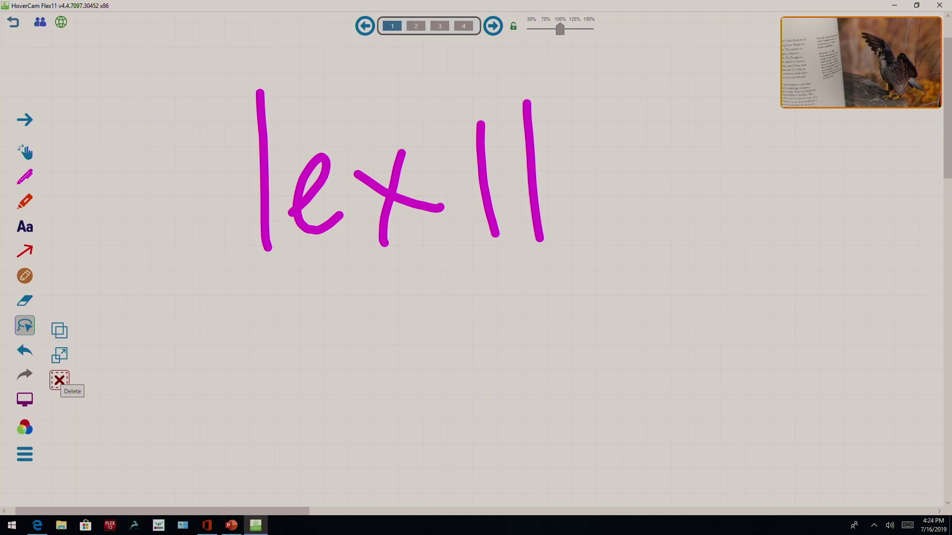
Undo the deletion of the letter "F", redo it, and undo it again.
left_click(24, 350)
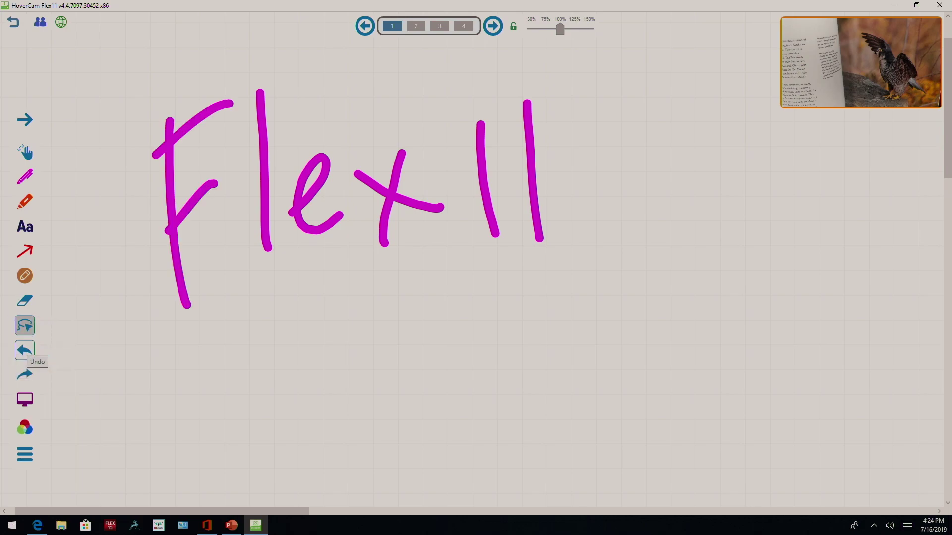
left_click(25, 375)
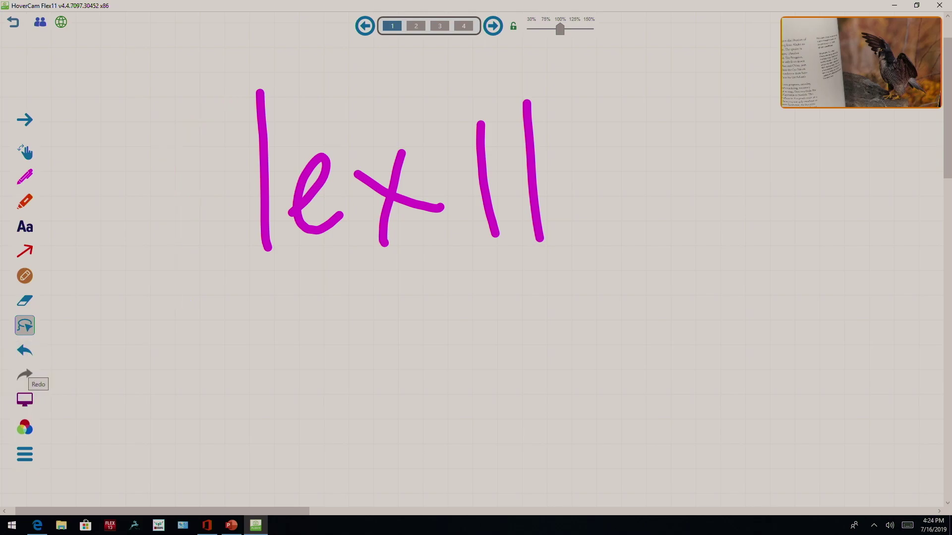
left_click(25, 350)
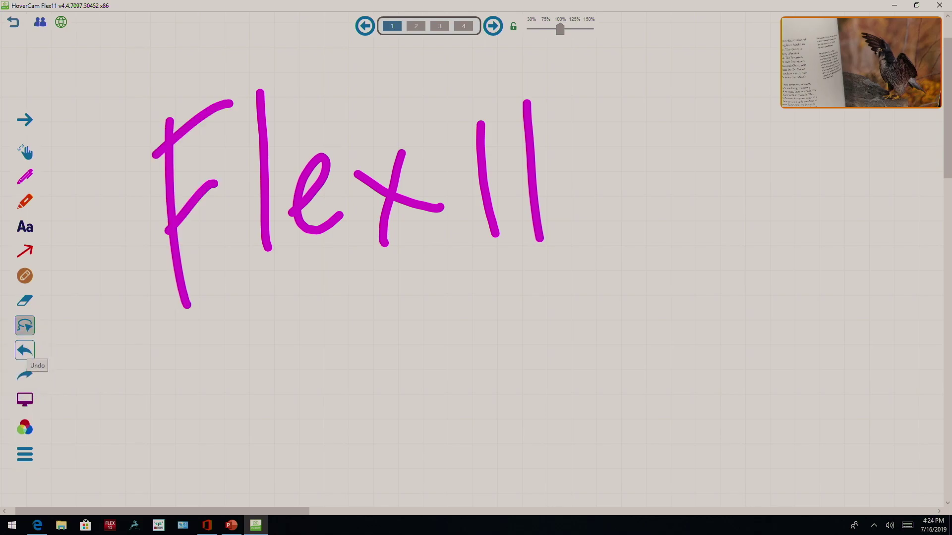
Undo the handwritten strokes of "Flex 11" one at a time until only "Fl" remains.
left_click(25, 351)
left_click(25, 350)
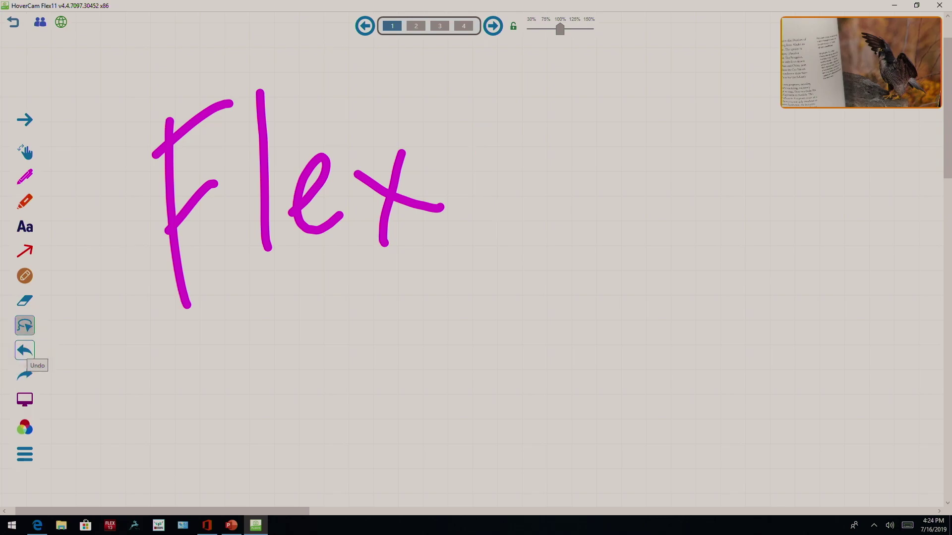
left_click(25, 351)
left_click(24, 350)
left_click(25, 350)
Redo the removed handwritten strokes until "Flex 11" is complete again.
left_click(25, 375)
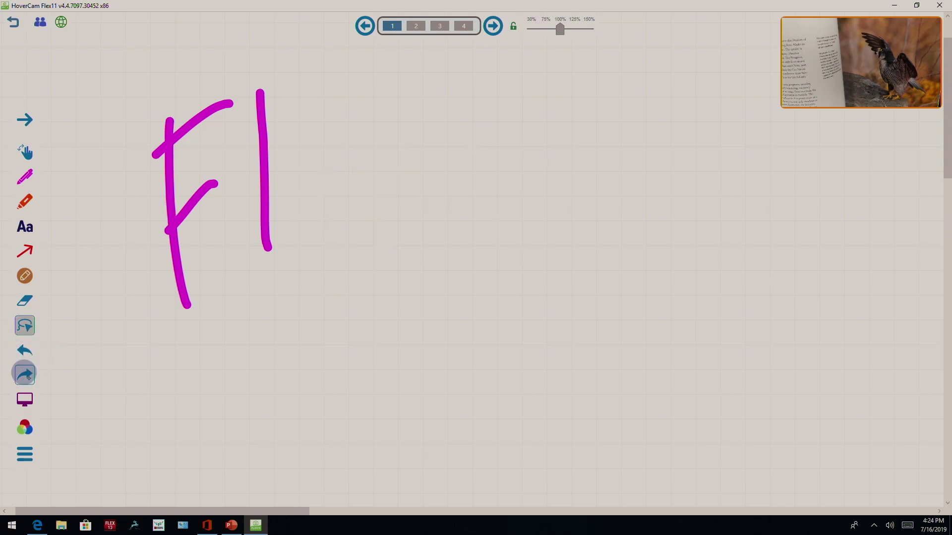
left_click(25, 375)
left_click(24, 376)
left_click(24, 375)
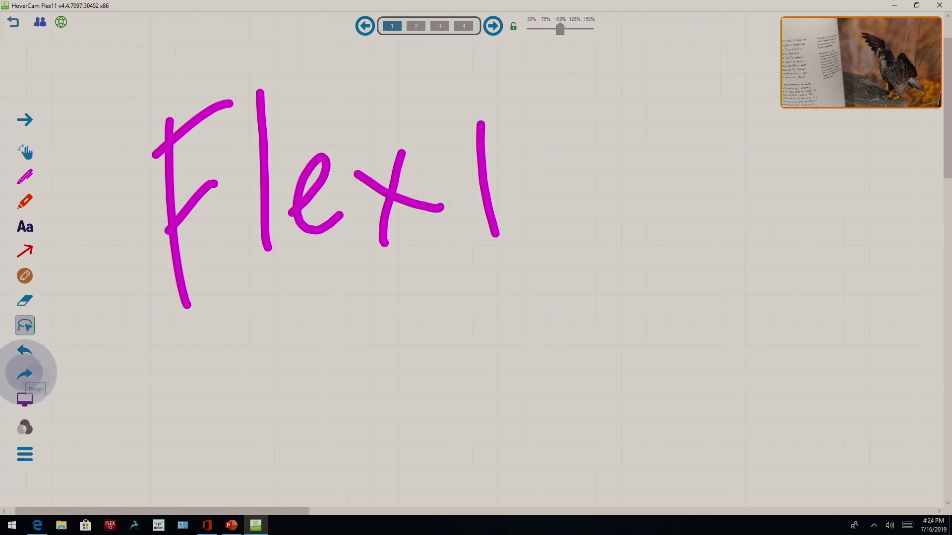
left_click(25, 375)
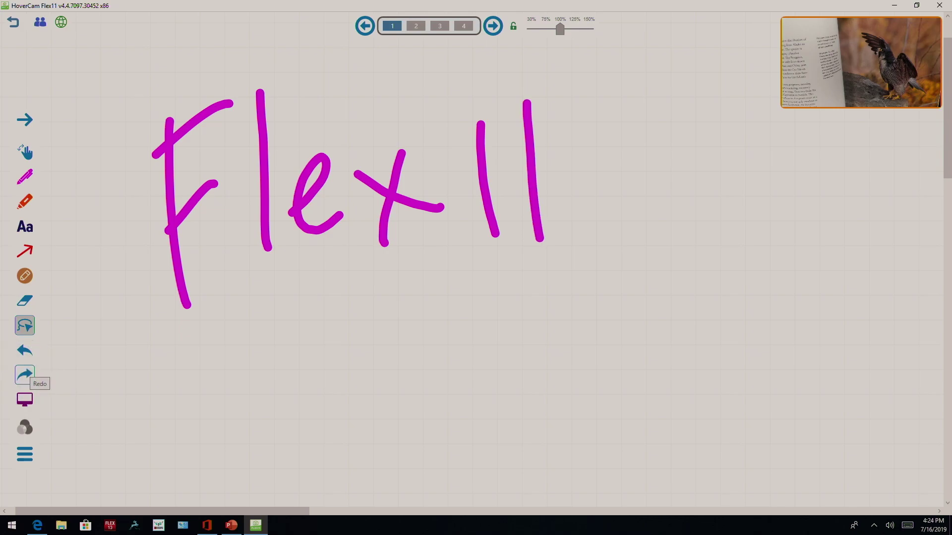
Switch to desktop annotation over the PowerPoint presentation and draw a freehand blue curve beside the slide 3 thumbnail.
left_click(25, 400)
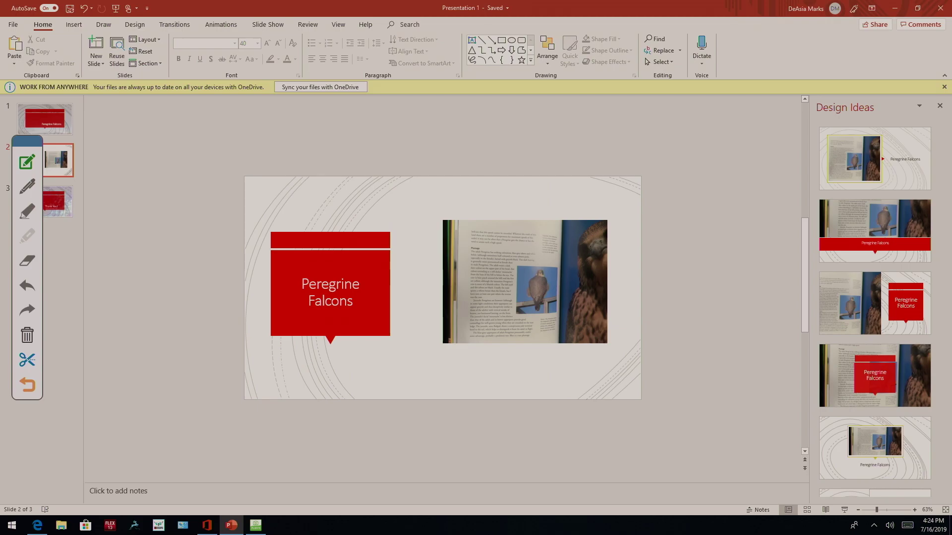
left_click(27, 162)
left_click_drag(71, 188, 130, 237)
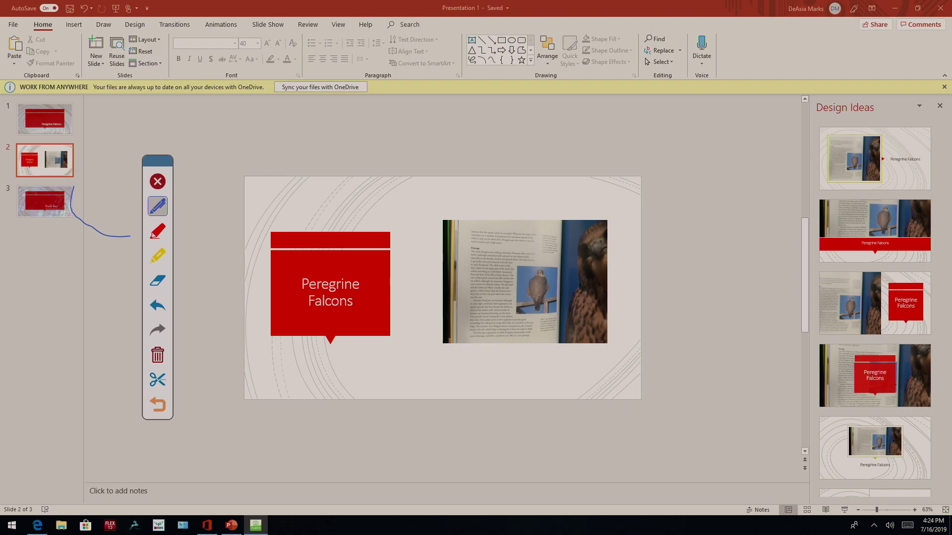
Capture the area around the "Peregrine Falcons" slide with the Cropping Tool and return to the whiteboard.
left_click(157, 381)
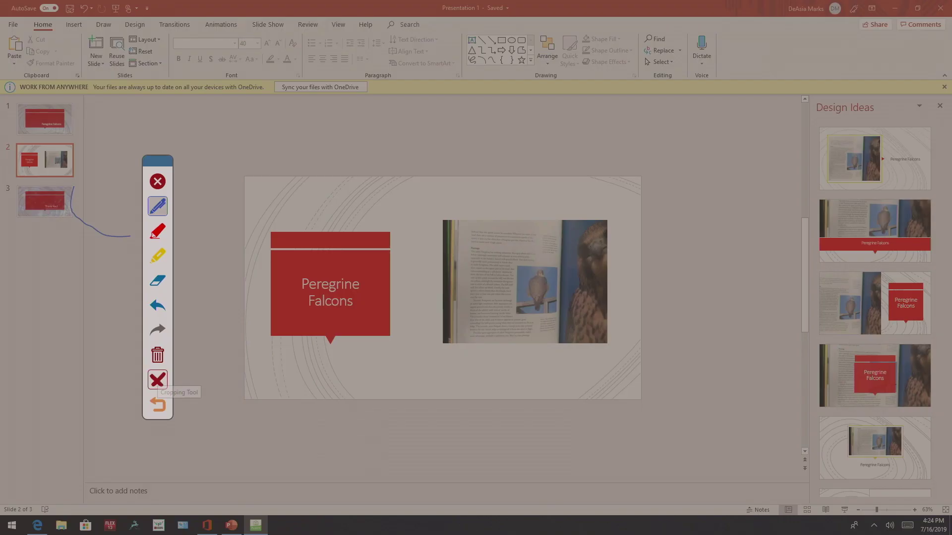
left_click_drag(219, 164, 675, 415)
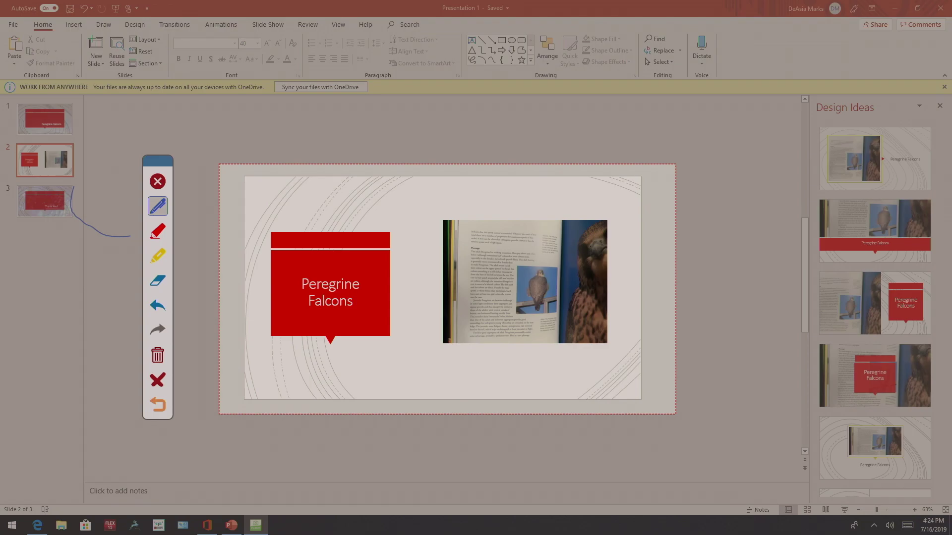
left_click(158, 405)
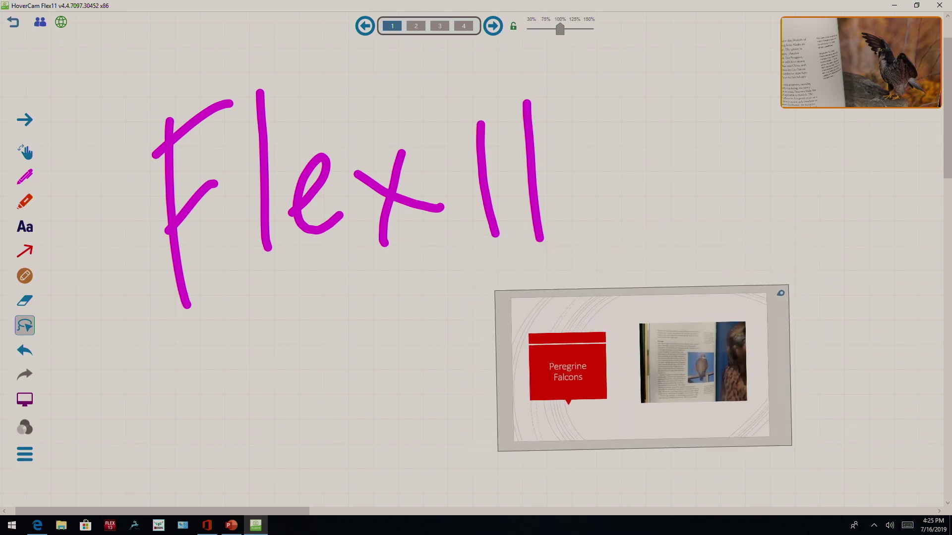
Add a sticky pad to the page, enlarge it and tilt it slightly over the handwriting.
left_click(24, 454)
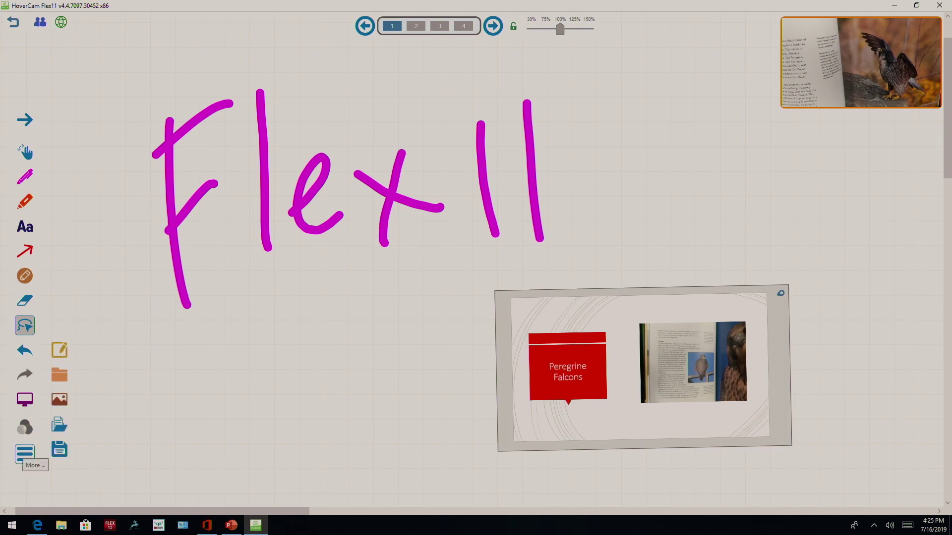
left_click(59, 350)
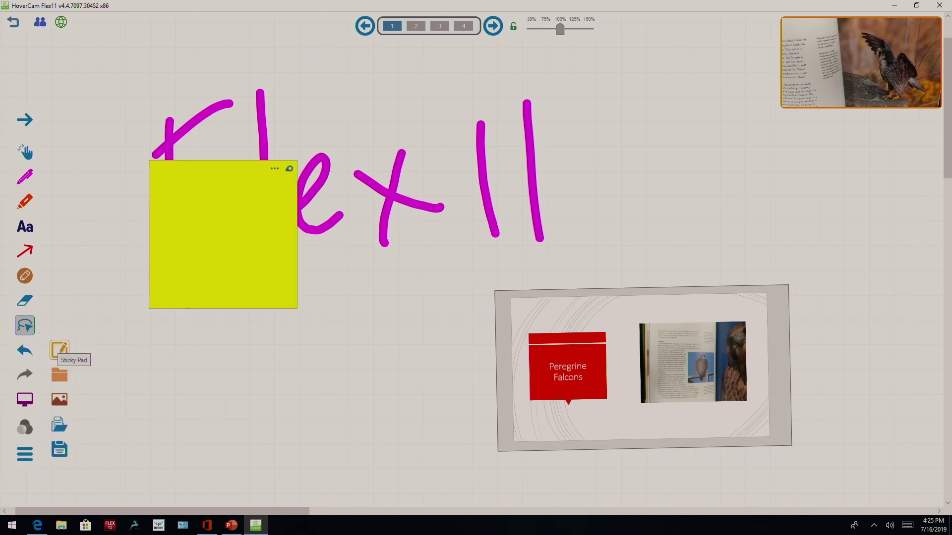
left_click_drag(197, 257, 304, 350)
Try blue and orange backgrounds on the sticky pad, settle on purple, and move it, shrunk and tilted, beside the handwriting.
left_click(429, 164)
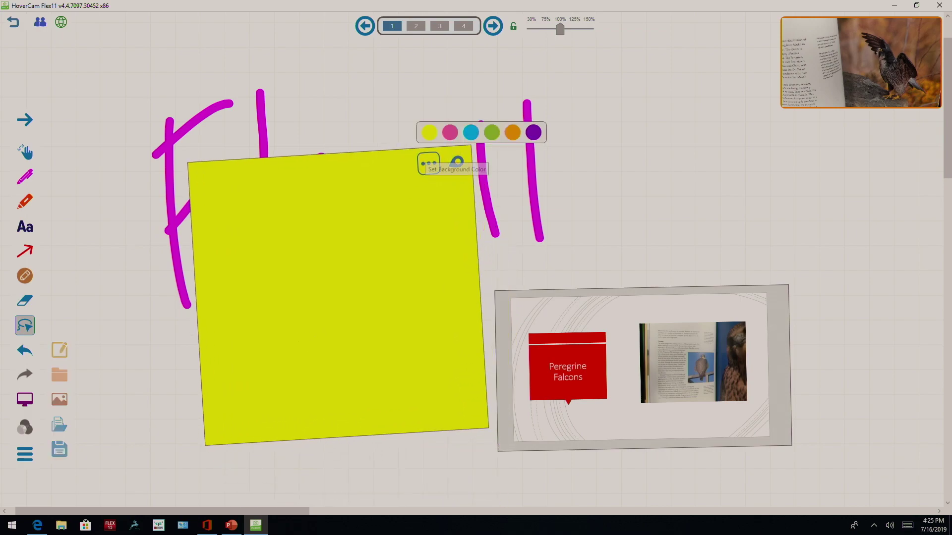
left_click(471, 133)
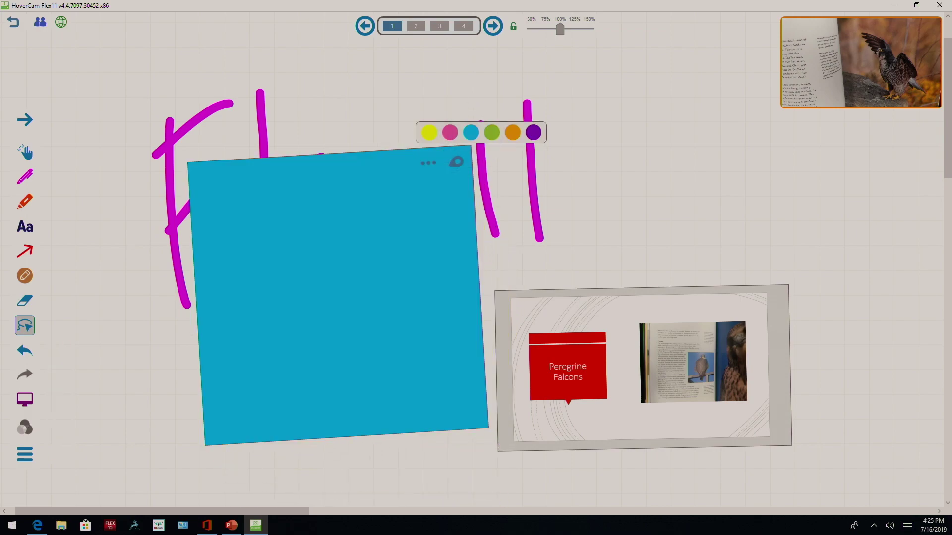
left_click(513, 133)
left_click(533, 133)
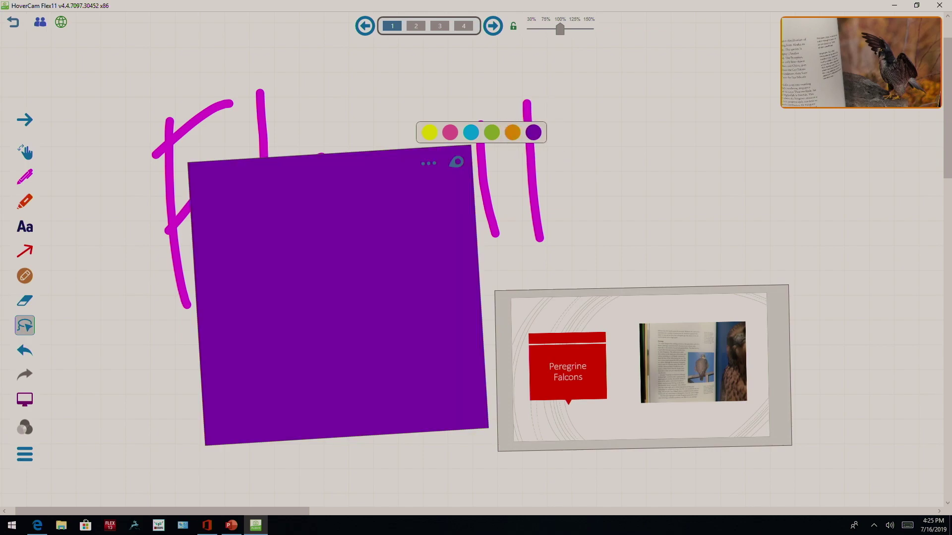
left_click_drag(338, 296, 674, 191)
Add a folder to the page and put the captured "Peregrine Falcons" slide into it.
left_click(25, 454)
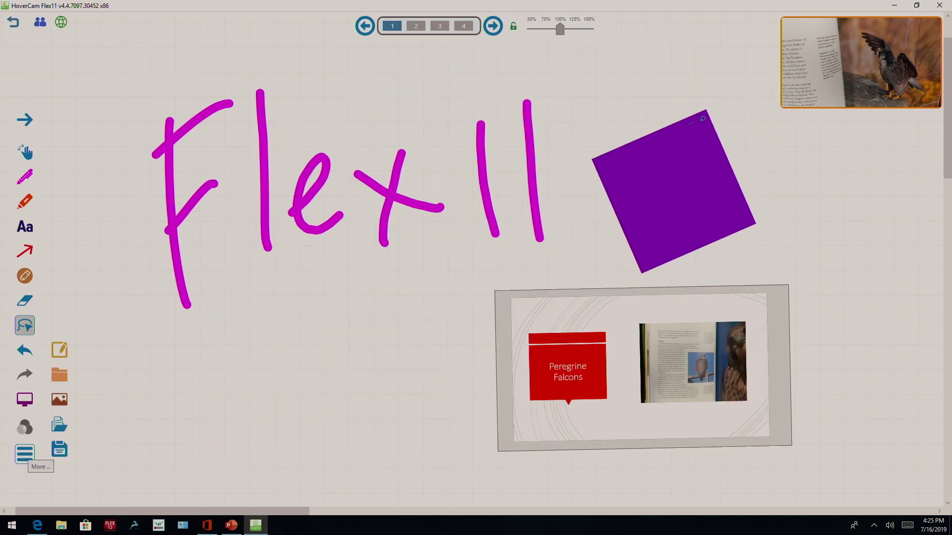
left_click(60, 375)
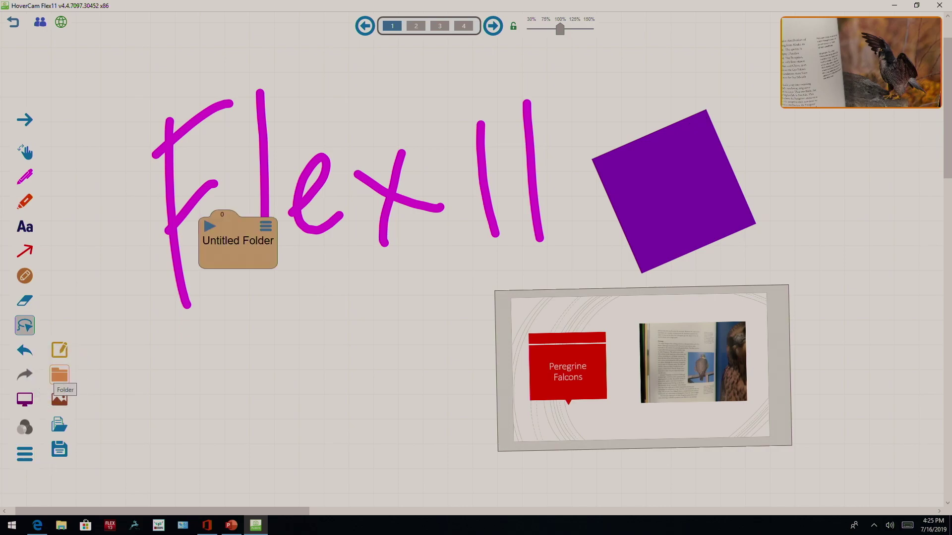
left_click_drag(643, 368, 238, 240)
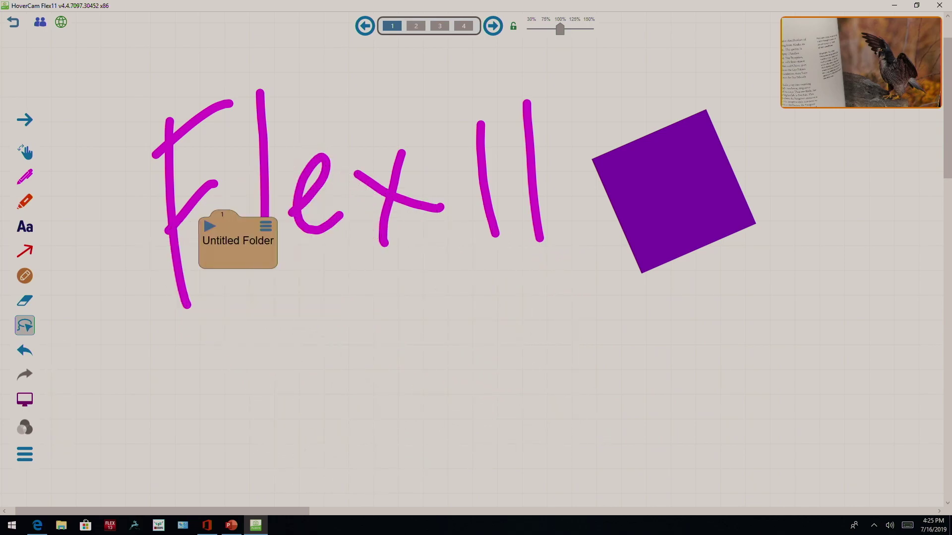
Open the folder and take the captured slide back out onto the page below the handwriting.
left_click(210, 226)
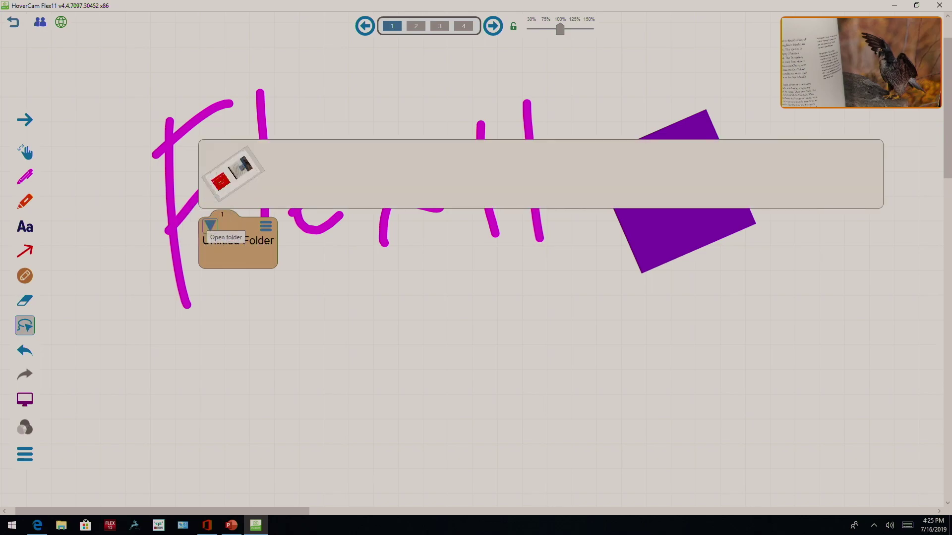
left_click_drag(233, 173, 533, 337)
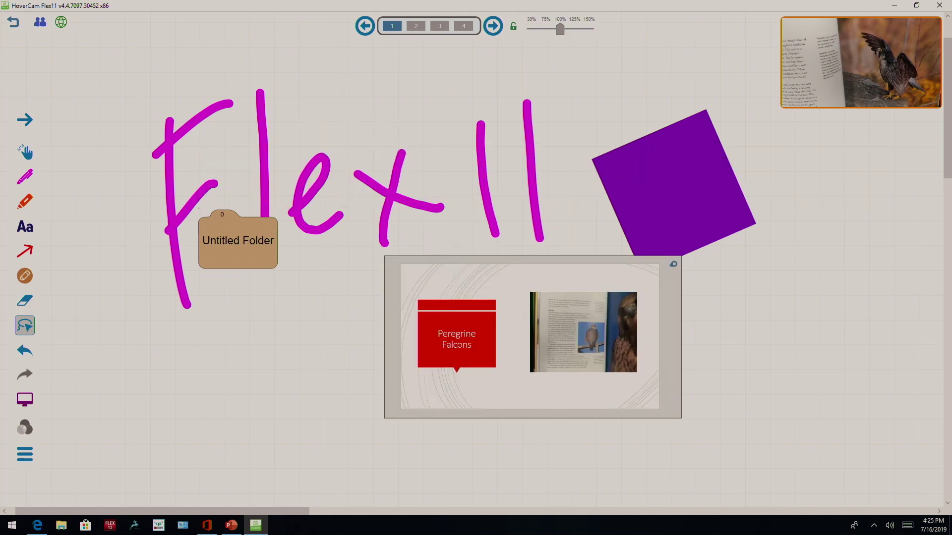
Import the image "wave" from the Pictures folder onto the whiteboard page.
left_click(25, 454)
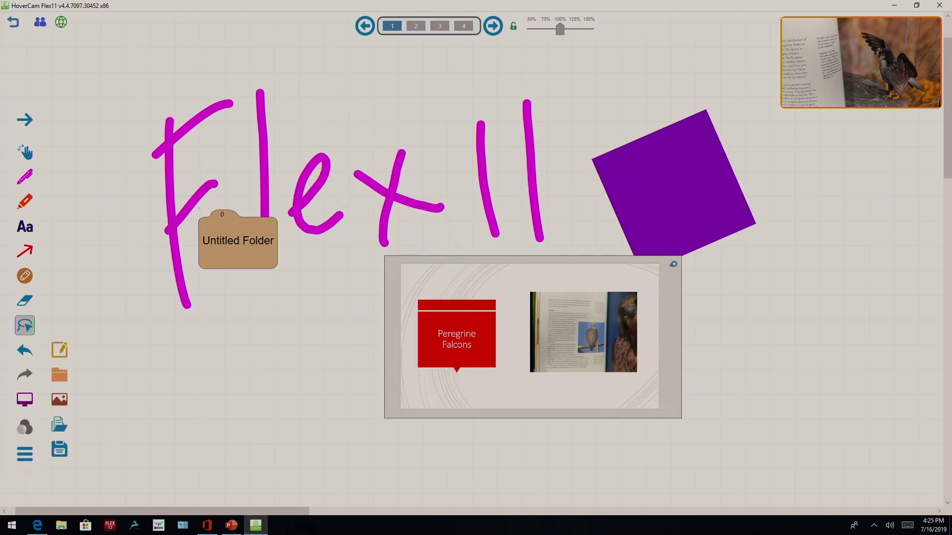
left_click(60, 400)
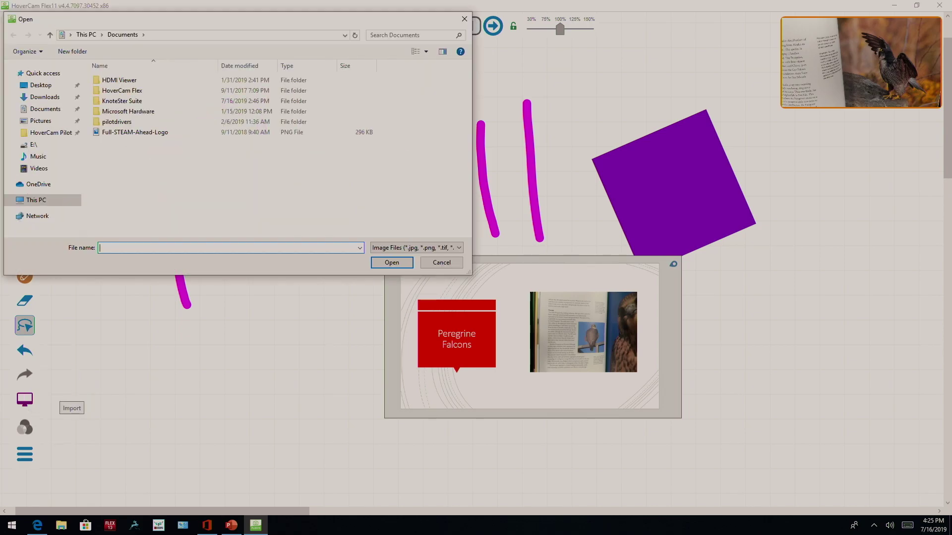
left_click(40, 120)
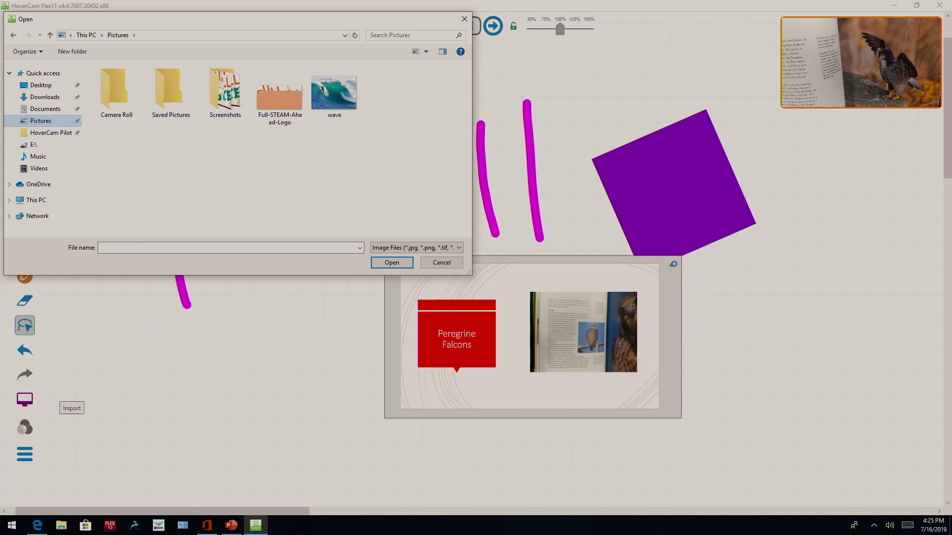
left_click(333, 92)
left_click(392, 262)
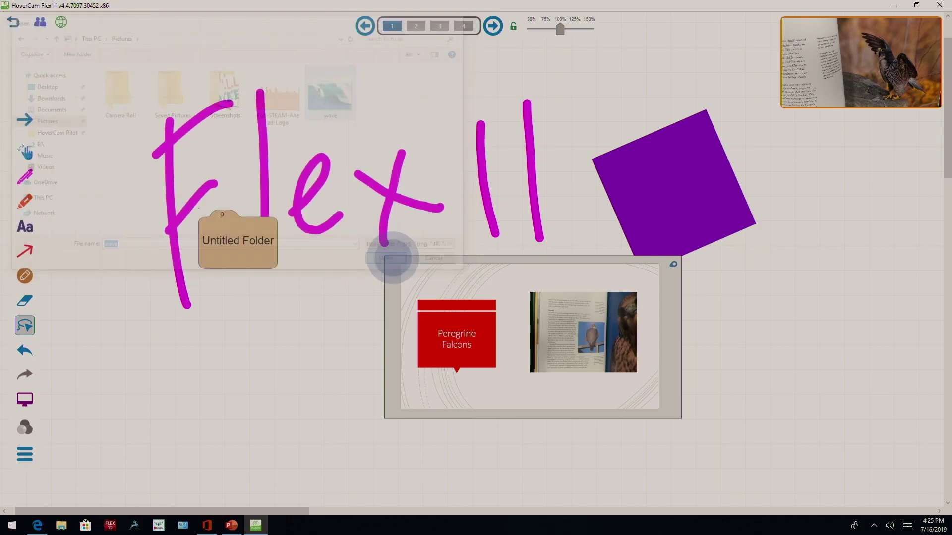